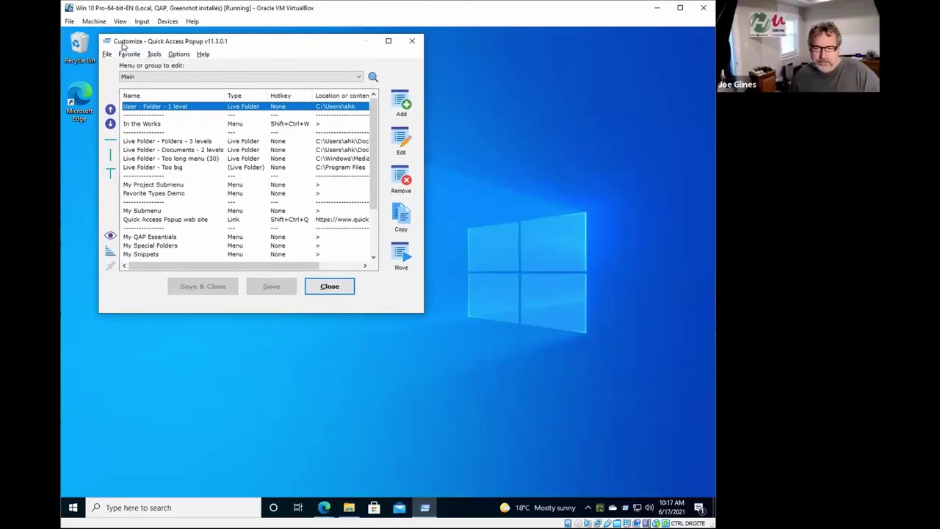
- Open the ahk user folder in File Explorer from the User - Folder - 1 level menu entry
{"action": "middle_click", "coordinate": [124, 46]}
{"action": "mouse_move", "coordinate": [141, 54]}
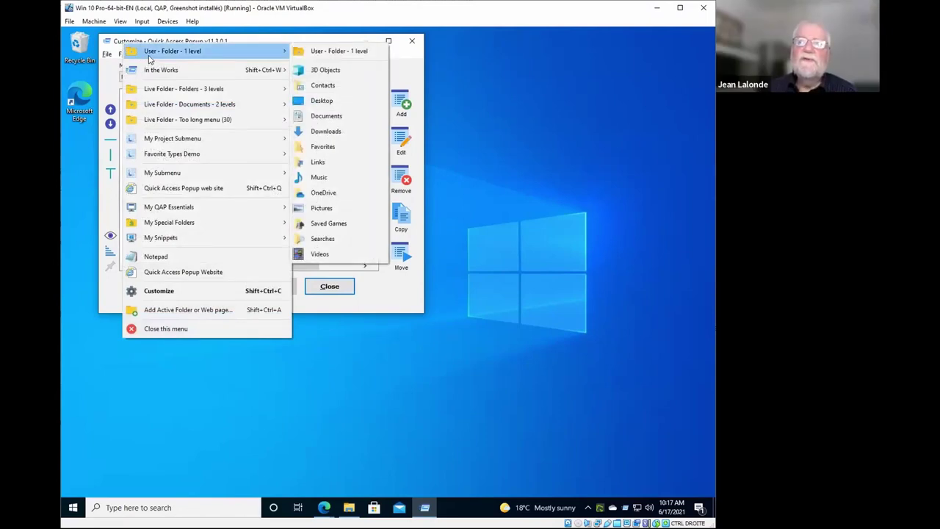
{"action": "left_click", "coordinate": [327, 50]}
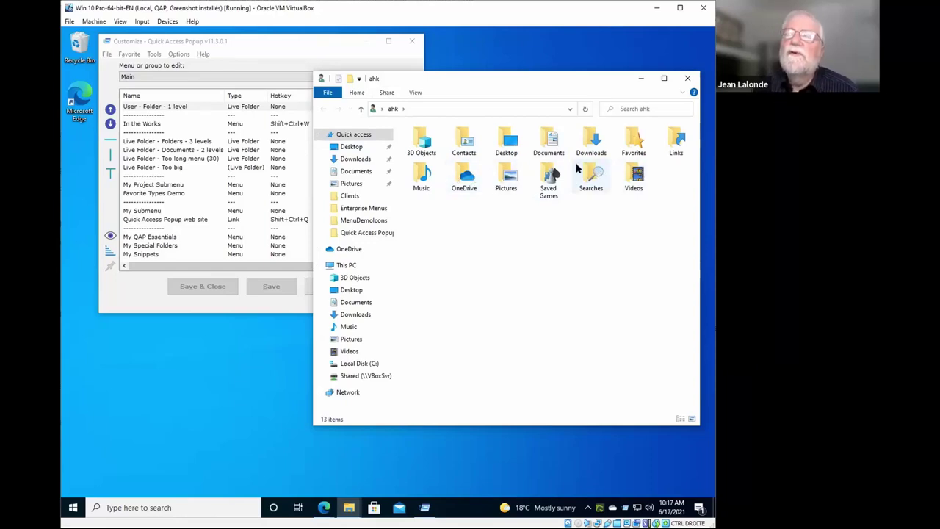
- Reopen the Quick Access Popup menu and dismiss it without launching anything
{"action": "middle_click", "coordinate": [122, 44]}
{"action": "mouse_move", "coordinate": [199, 49]}
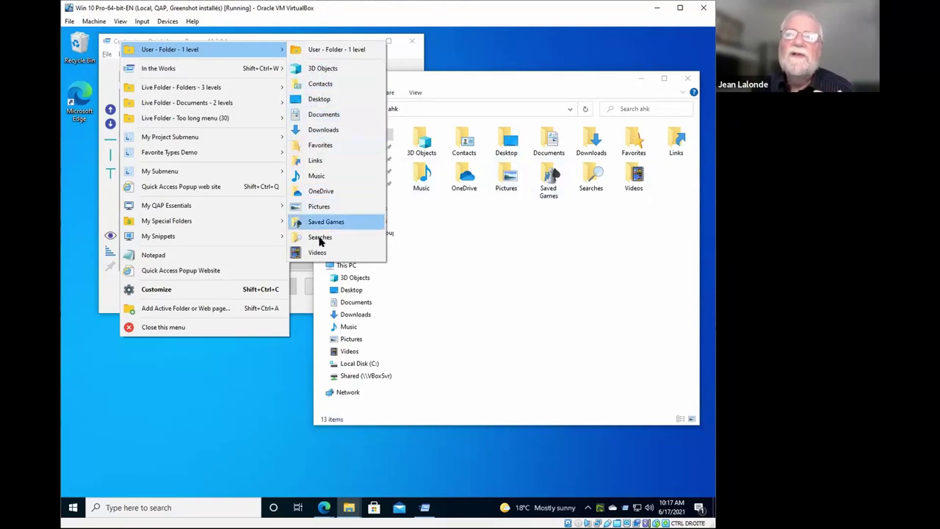
{"action": "left_click", "coordinate": [368, 266]}
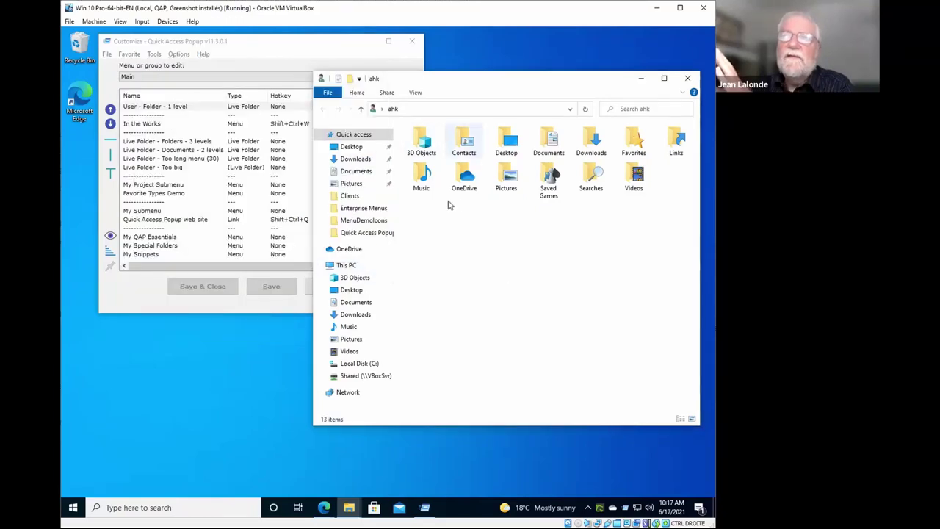
- Open Documents > Projects via Live Folder - Documents - 2 levels and place Explorer beside Customize
{"action": "left_click", "coordinate": [149, 151]}
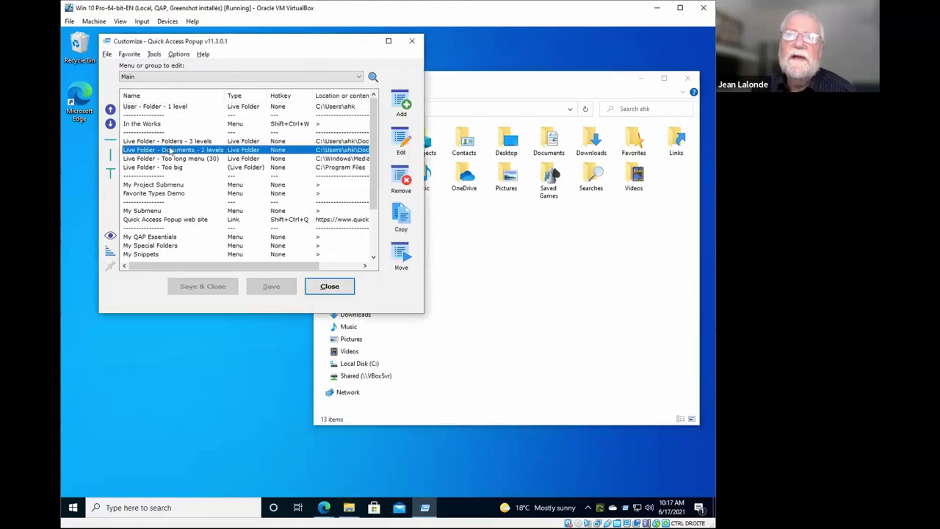
{"action": "middle_click", "coordinate": [118, 40]}
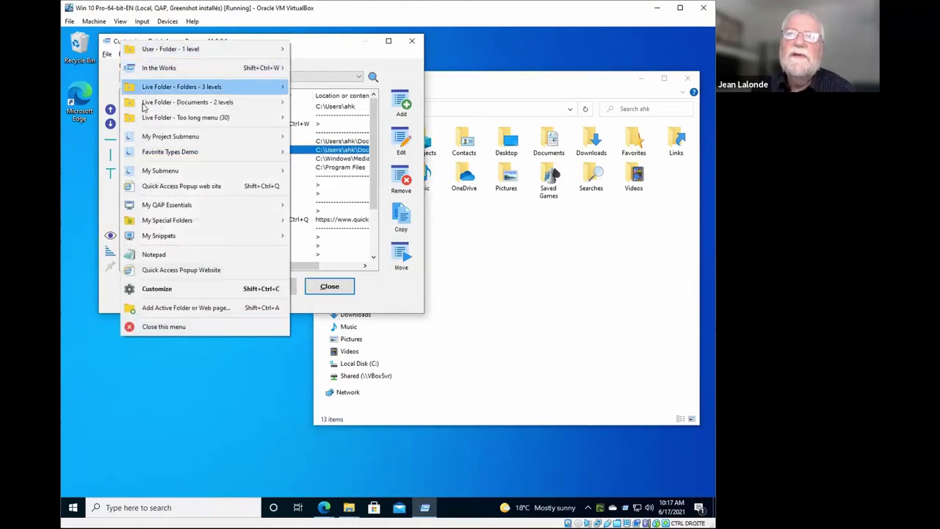
{"action": "mouse_move", "coordinate": [145, 108]}
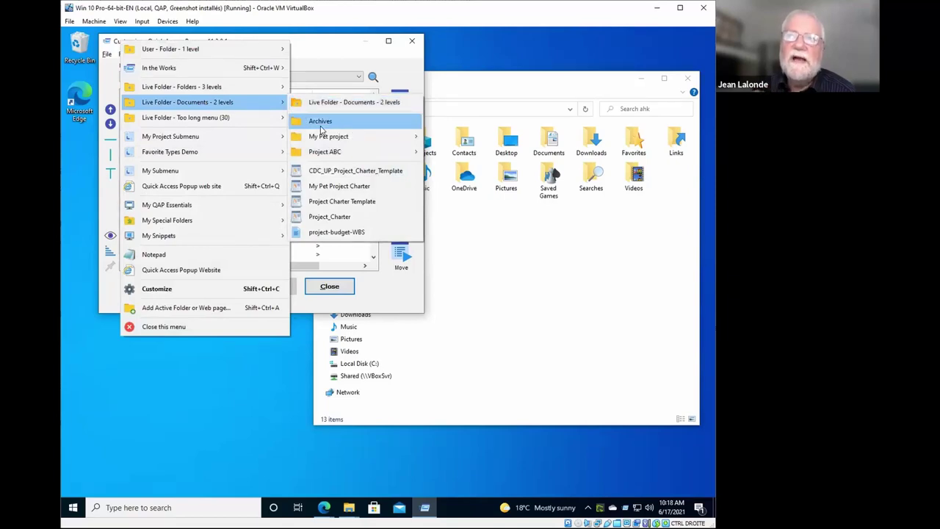
{"action": "mouse_move", "coordinate": [329, 137]}
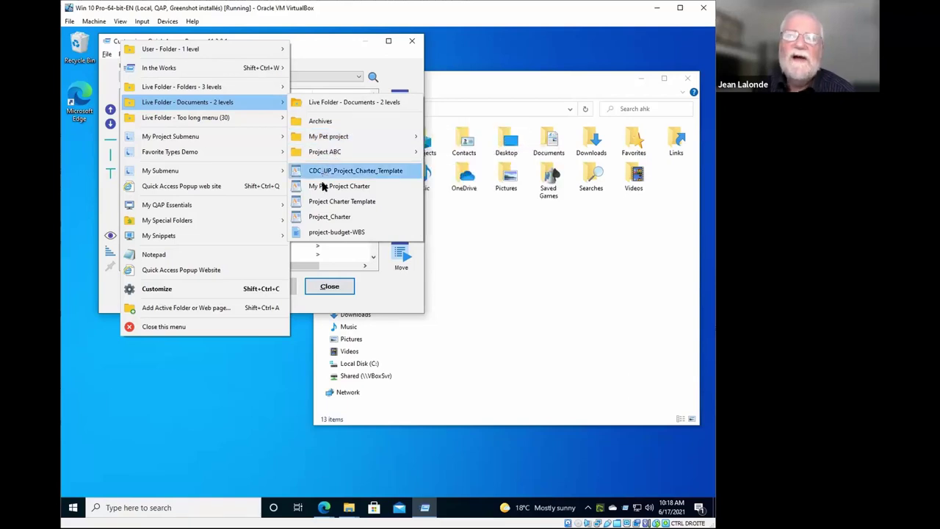
{"action": "mouse_move", "coordinate": [403, 140]}
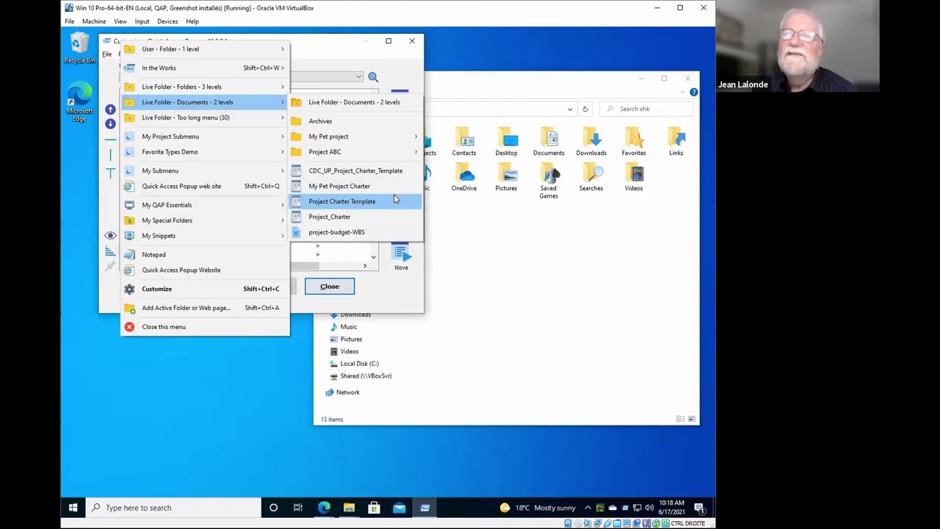
{"action": "left_click", "coordinate": [334, 105]}
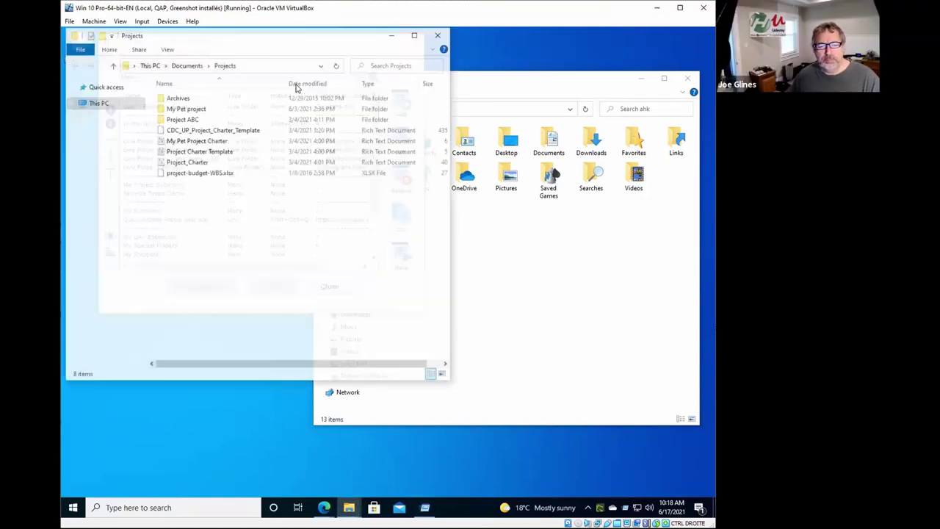
{"action": "left_click_drag", "start_coordinate": [209, 50], "coordinate": [456, 145]}
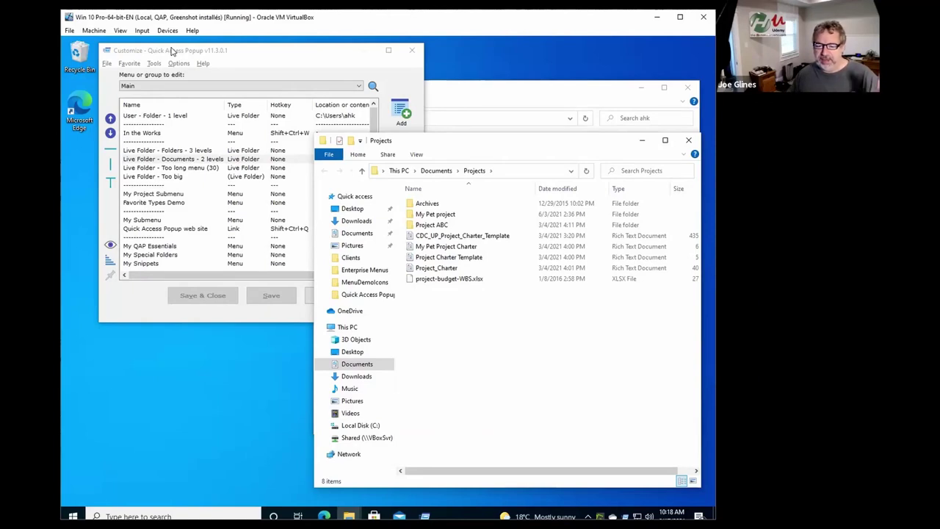
{"action": "left_click", "coordinate": [171, 53]}
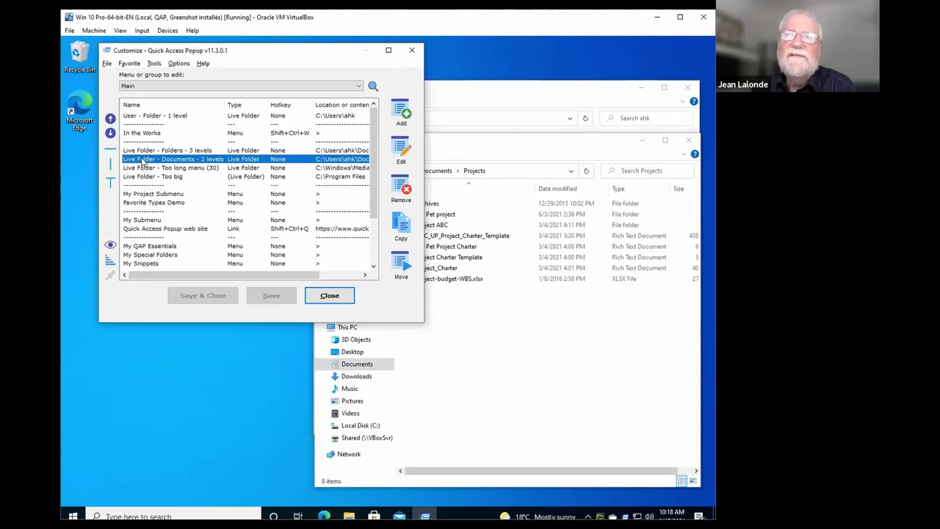
{"action": "middle_click", "coordinate": [105, 53]}
{"action": "mouse_move", "coordinate": [152, 112]}
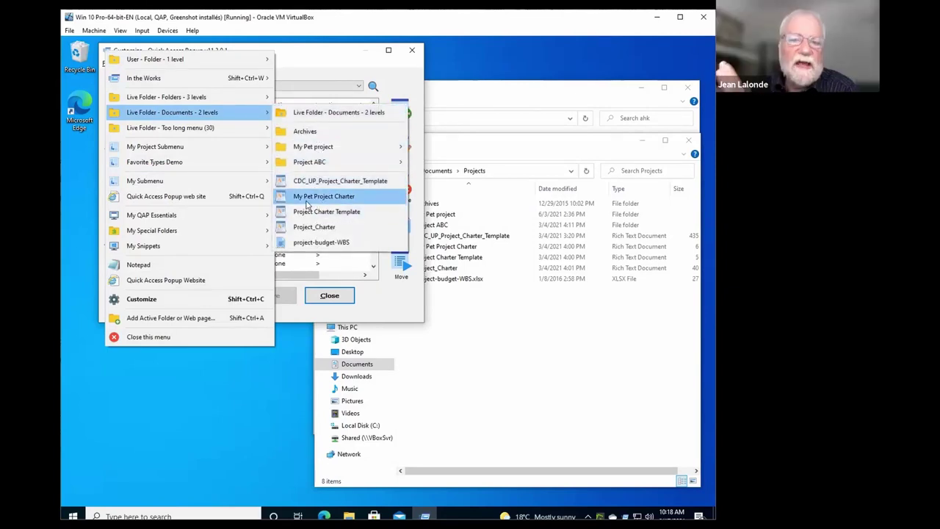
{"action": "left_click", "coordinate": [307, 203]}
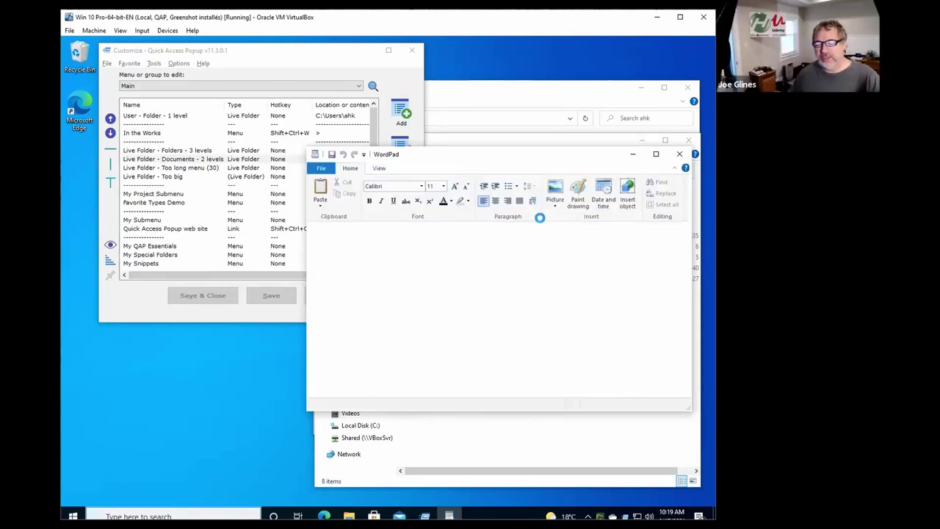
{"action": "left_click", "coordinate": [680, 156]}
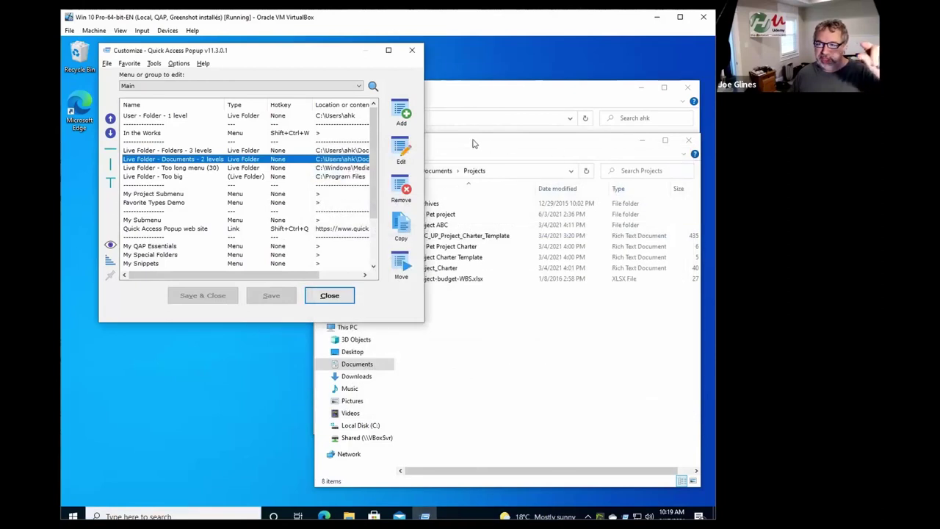
{"action": "left_click", "coordinate": [177, 152]}
{"action": "middle_click", "coordinate": [113, 46]}
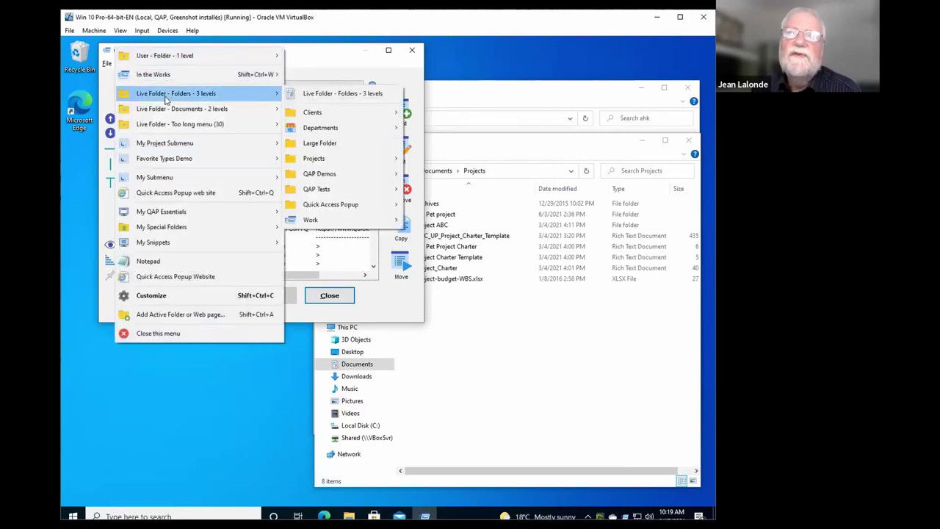
{"action": "mouse_move", "coordinate": [328, 120]}
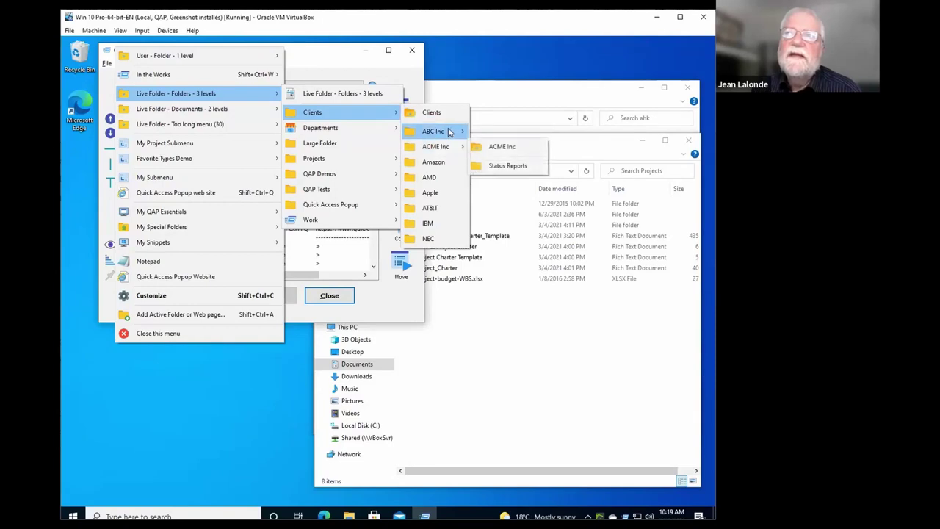
{"action": "mouse_move", "coordinate": [449, 132]}
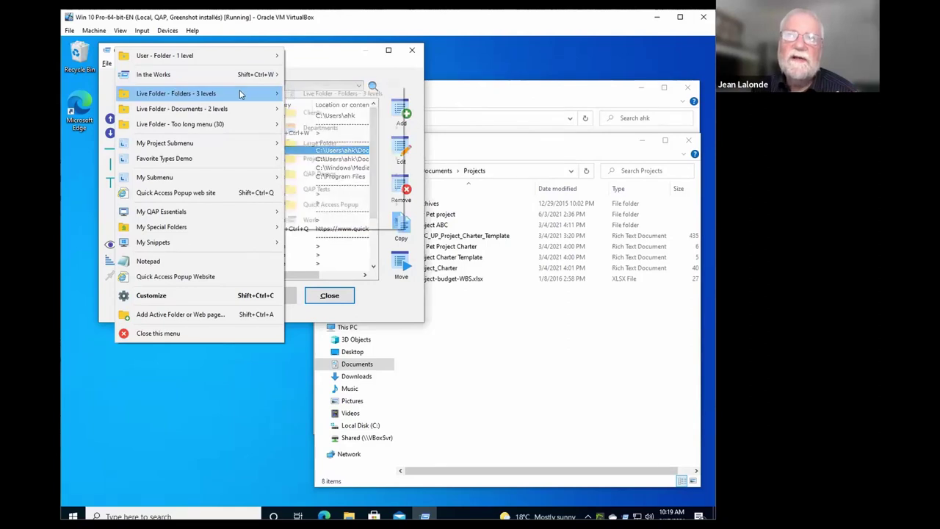
{"action": "mouse_move", "coordinate": [220, 124]}
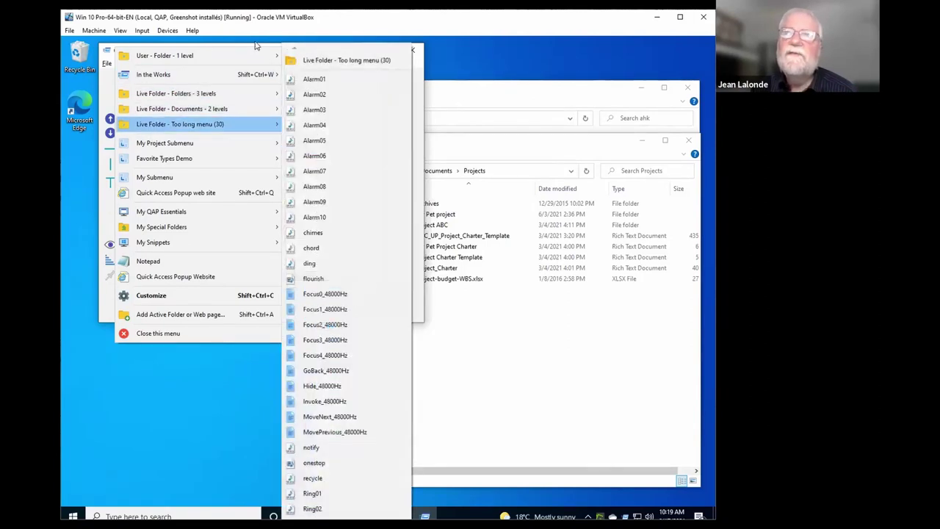
{"action": "left_click", "coordinate": [156, 103]}
{"action": "left_click", "coordinate": [142, 120]}
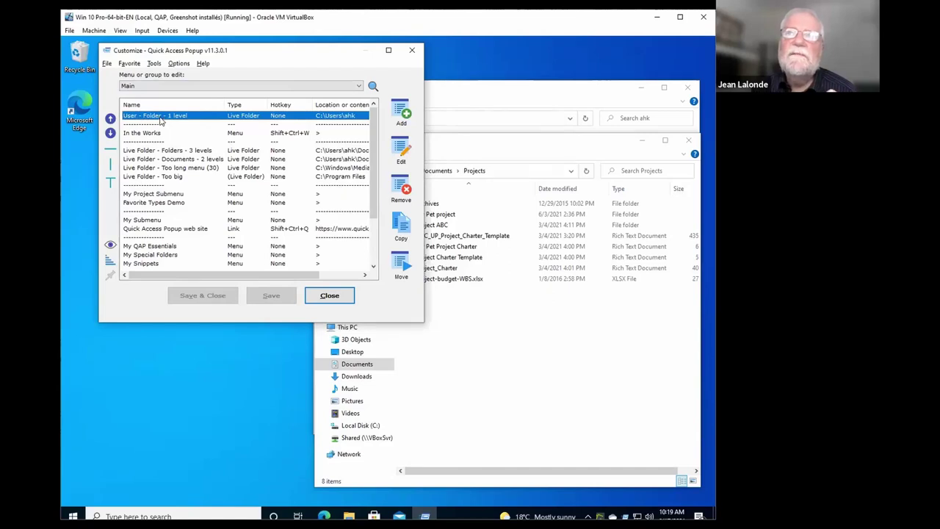
{"action": "double_click", "coordinate": [161, 119]}
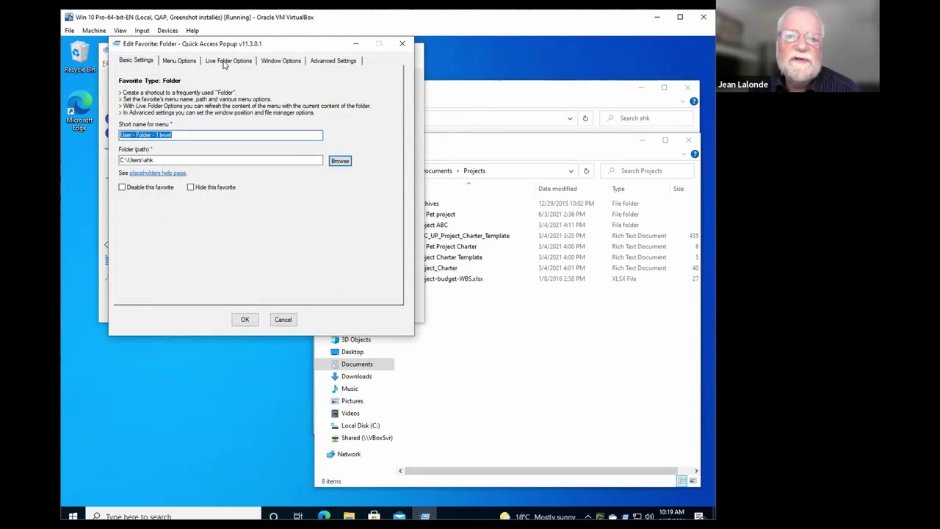
{"action": "left_click", "coordinate": [225, 62]}
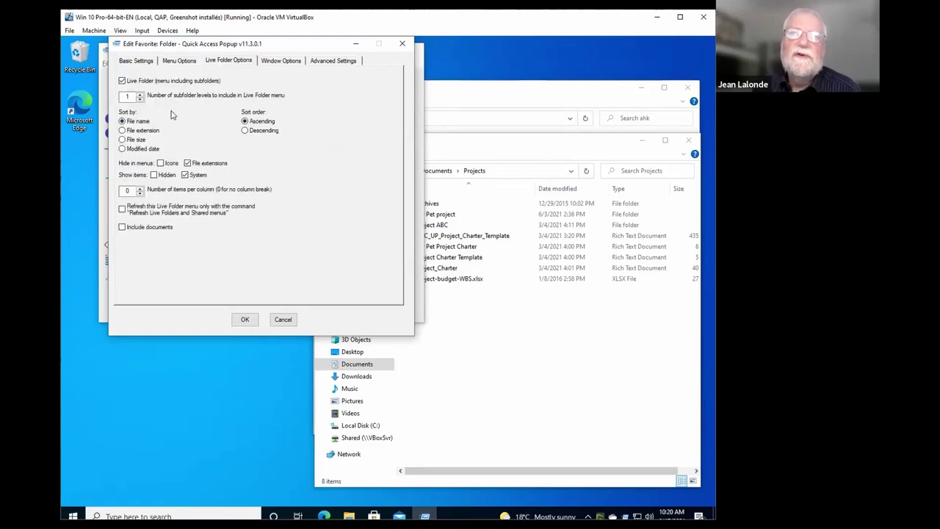
{"action": "left_click", "coordinate": [123, 81]}
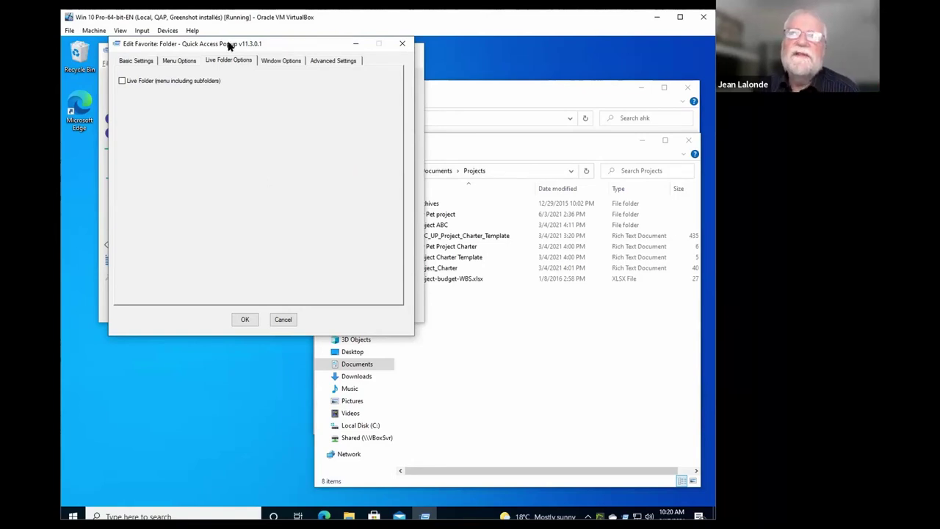
{"action": "left_click", "coordinate": [123, 81]}
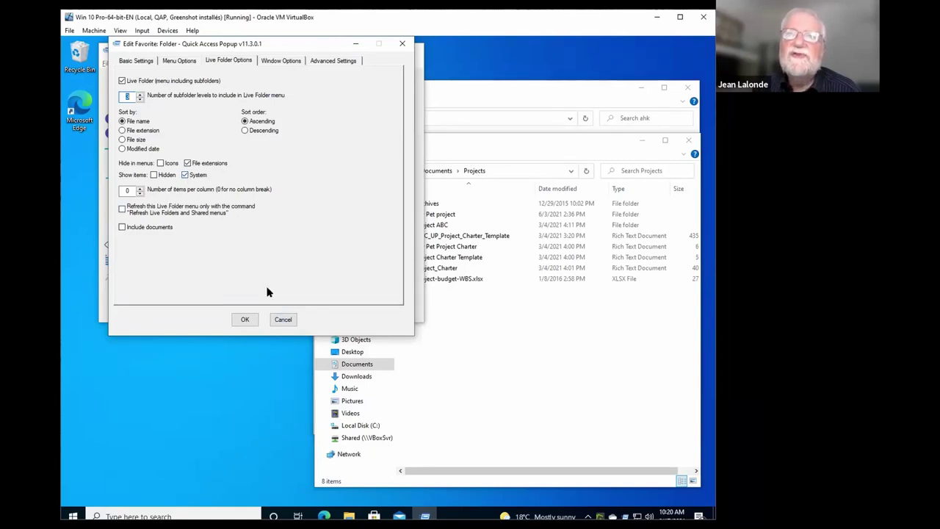
{"action": "left_click", "coordinate": [285, 321]}
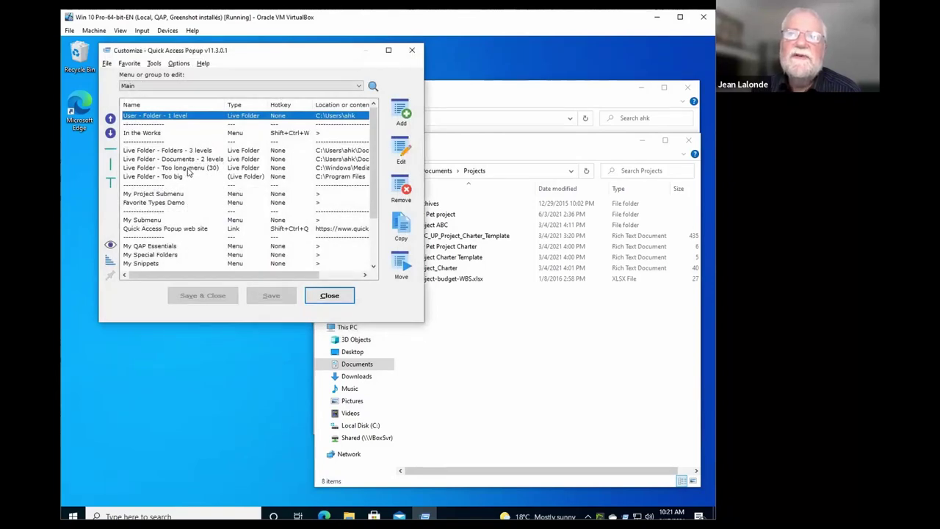
- Scroll down the Live Folder - Too long menu (30) submenu through its C:\Windows\Media sound files
{"action": "middle_click", "coordinate": [119, 52]}
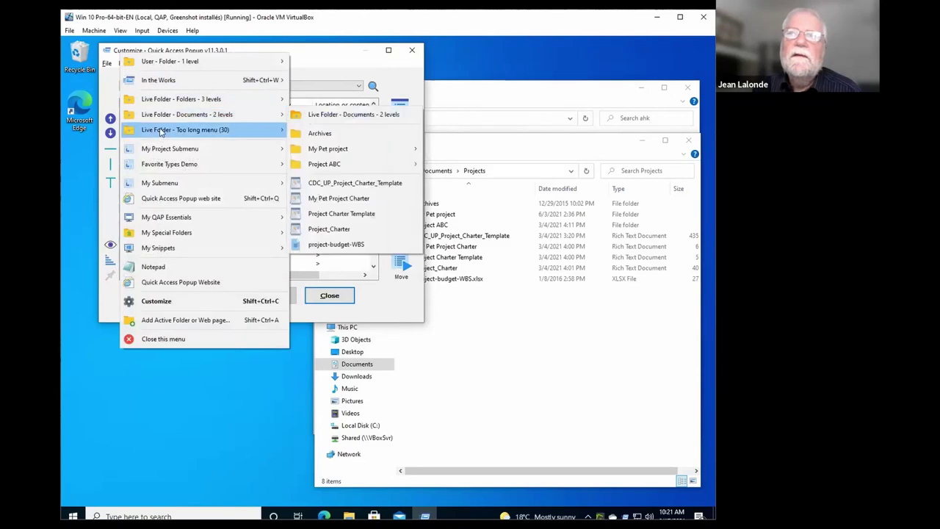
{"action": "mouse_move", "coordinate": [168, 130]}
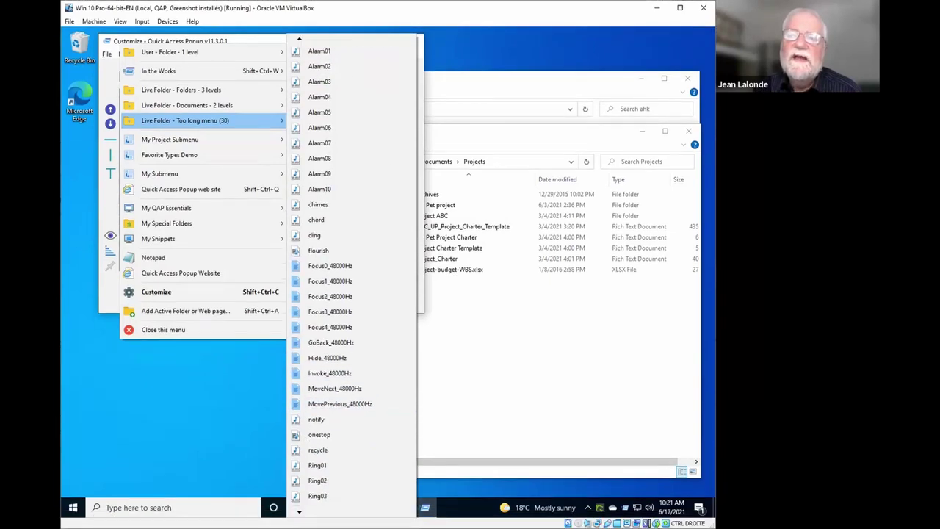
{"action": "scroll", "coordinate": [351, 279], "scroll_direction": "down", "scroll_amount": 3}
{"action": "scroll", "coordinate": [351, 279], "scroll_direction": "down", "scroll_amount": 1}
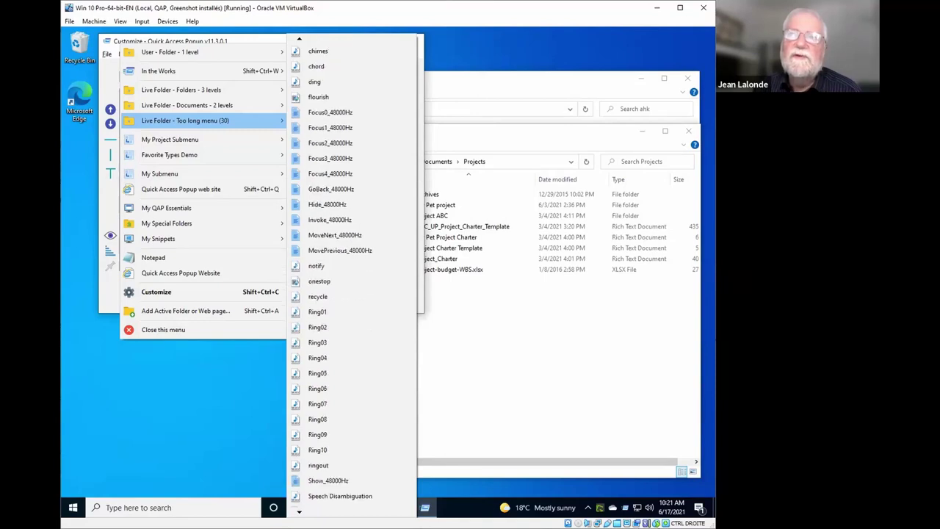
{"action": "scroll", "coordinate": [352, 279], "scroll_direction": "down", "scroll_amount": 2}
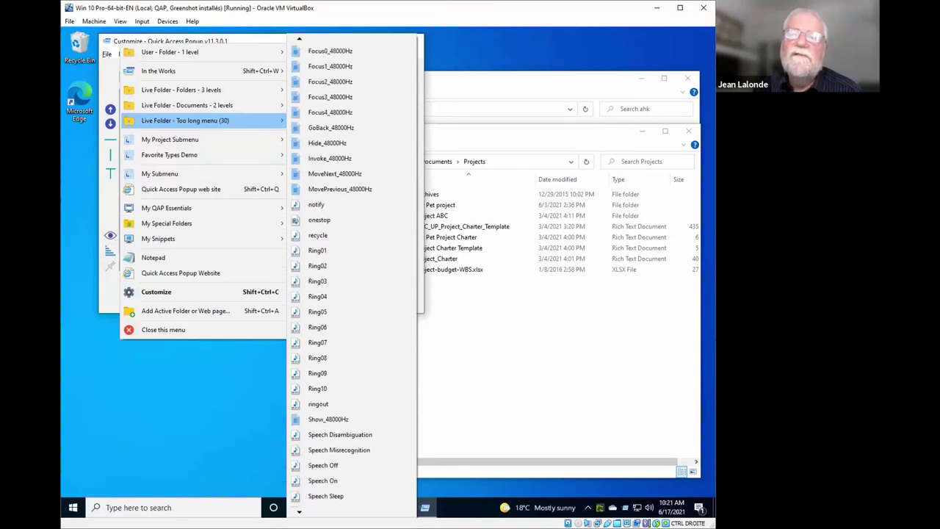
{"action": "scroll", "coordinate": [302, 504], "scroll_direction": "down", "scroll_amount": 1}
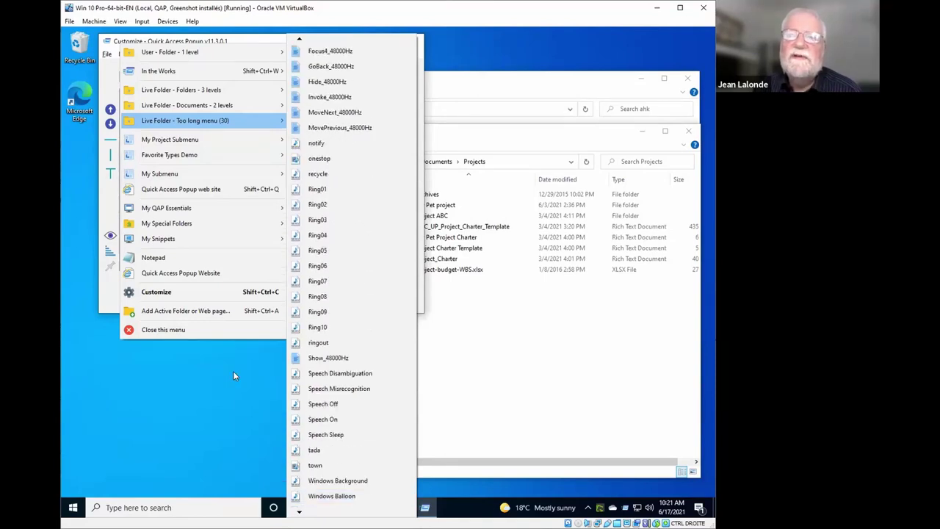
- In the Too long menu (30) favorite's Live Folder options, set items per column to 30
{"action": "left_click", "coordinate": [227, 355]}
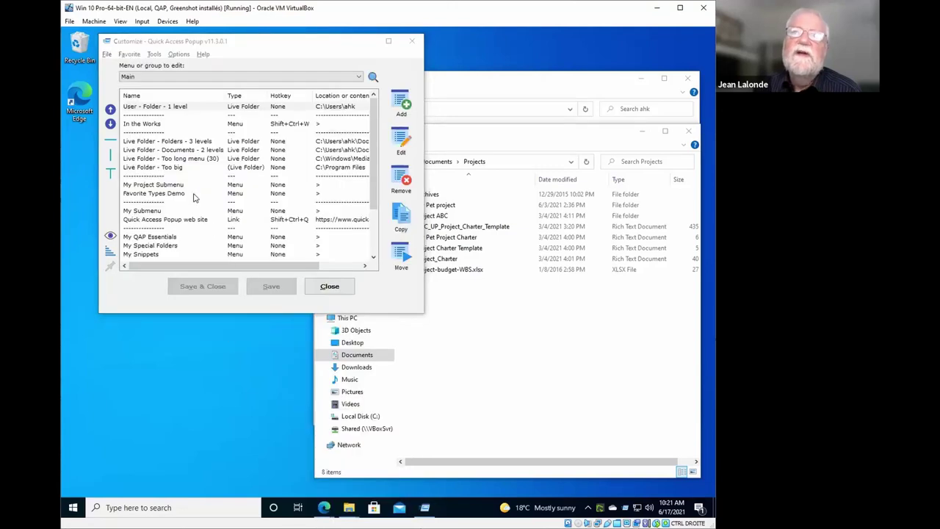
{"action": "double_click", "coordinate": [150, 159]}
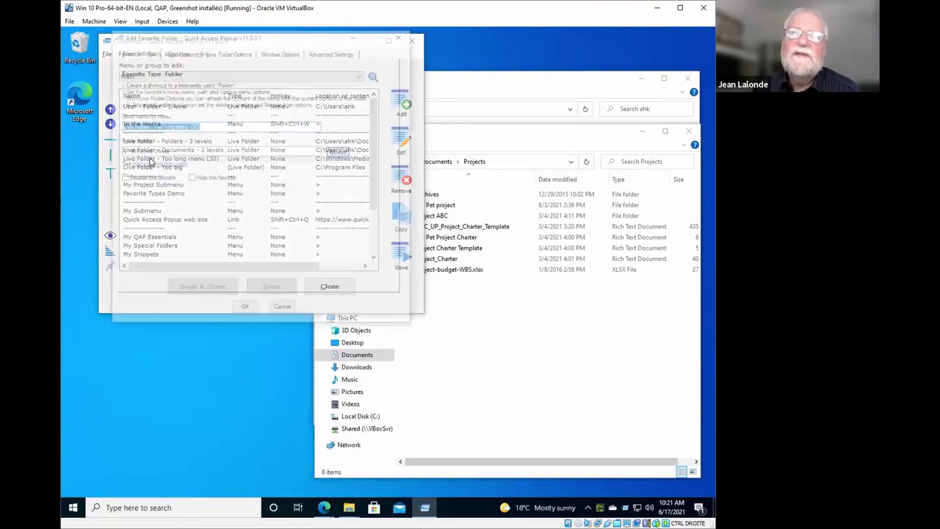
{"action": "left_click", "coordinate": [236, 52]}
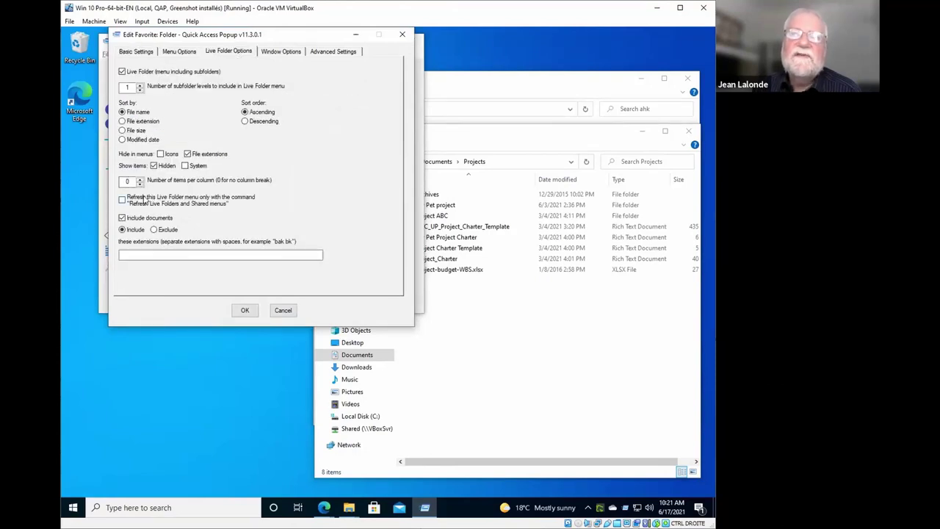
{"action": "left_click_drag", "start_coordinate": [130, 181], "coordinate": [112, 184]}
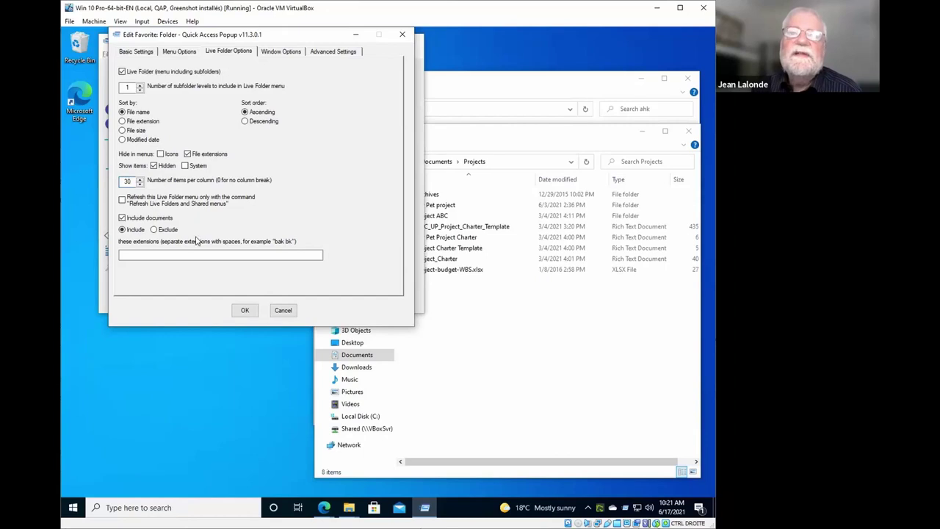
- Save the 30-items-per-column change and verify the Too long menu (30) submenu now shows multiple columns
{"action": "left_click", "coordinate": [244, 310]}
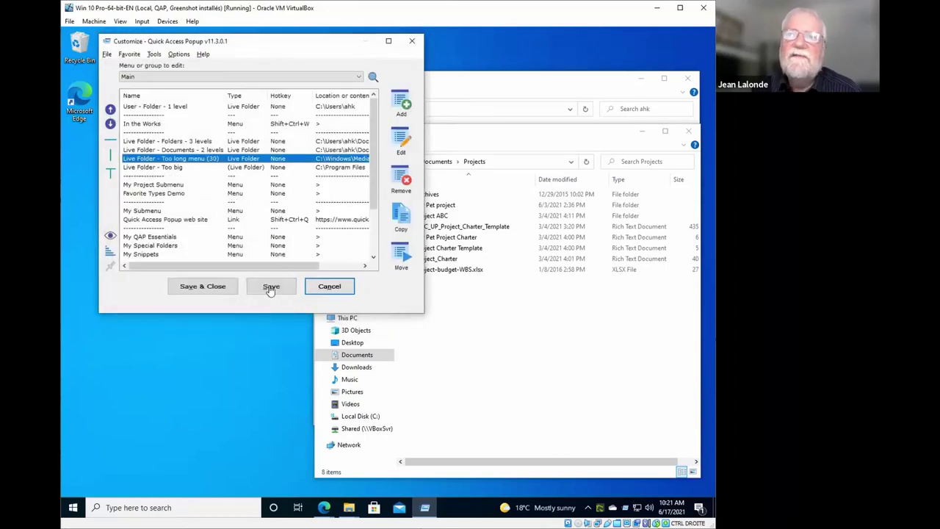
{"action": "left_click", "coordinate": [271, 286]}
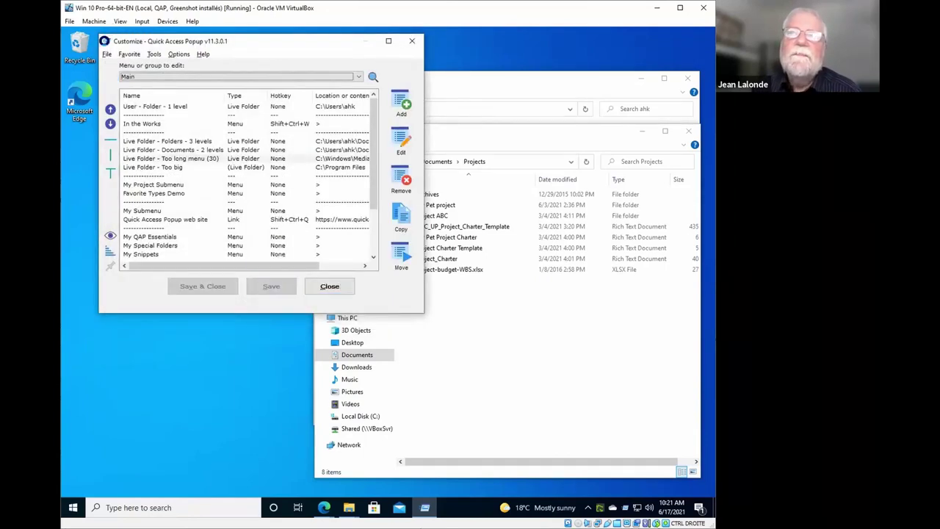
{"action": "middle_click", "coordinate": [107, 44]}
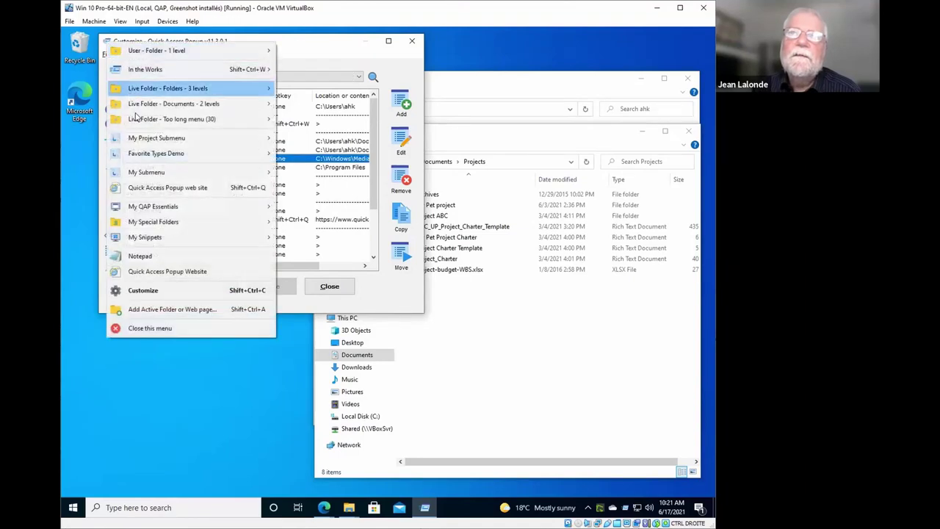
{"action": "mouse_move", "coordinate": [139, 121]}
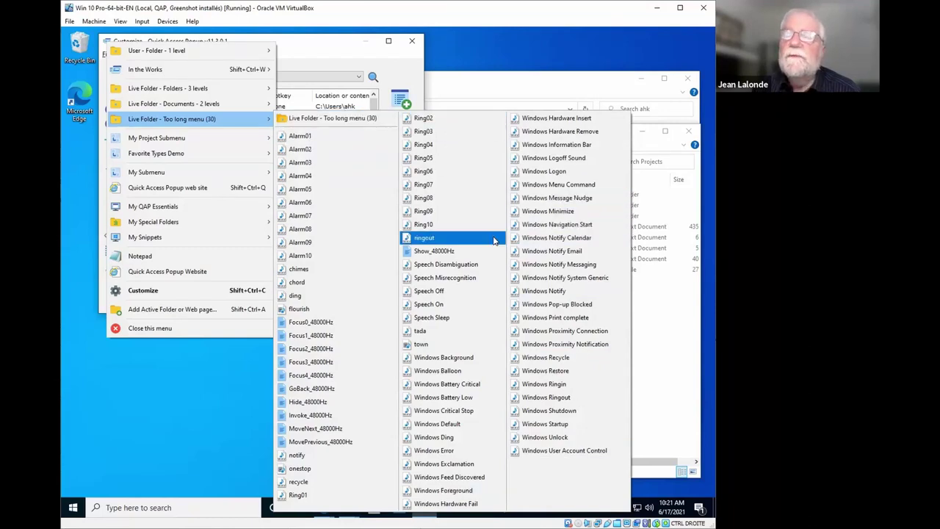
{"action": "left_click", "coordinate": [146, 122]}
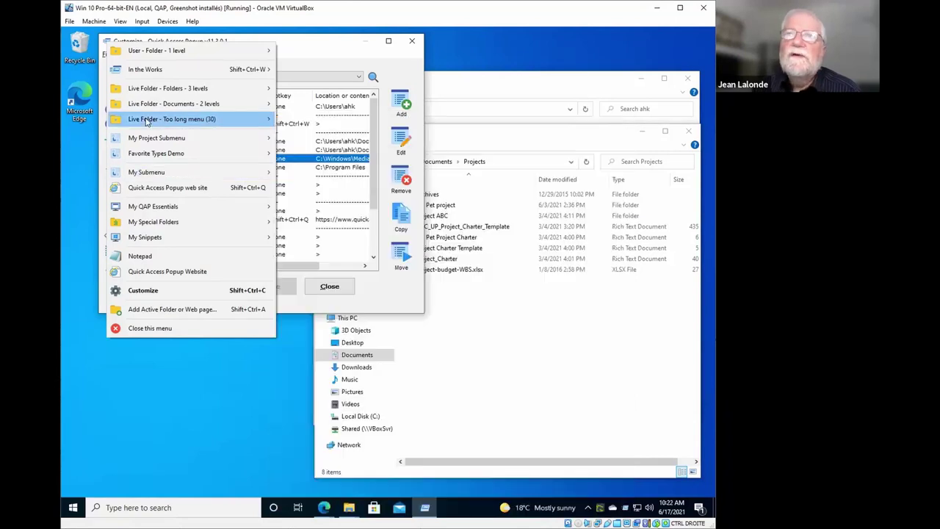
{"action": "key", "text": "Escape"}
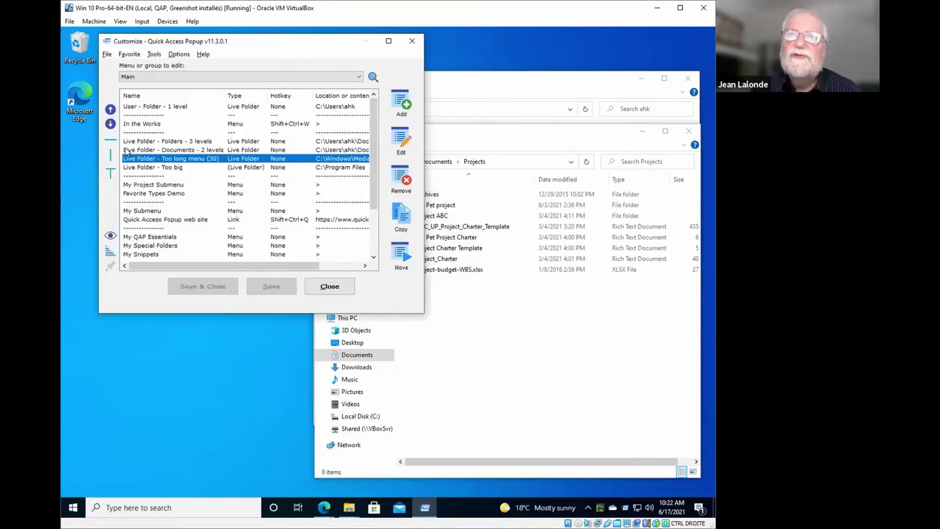
{"action": "double_click", "coordinate": [135, 159]}
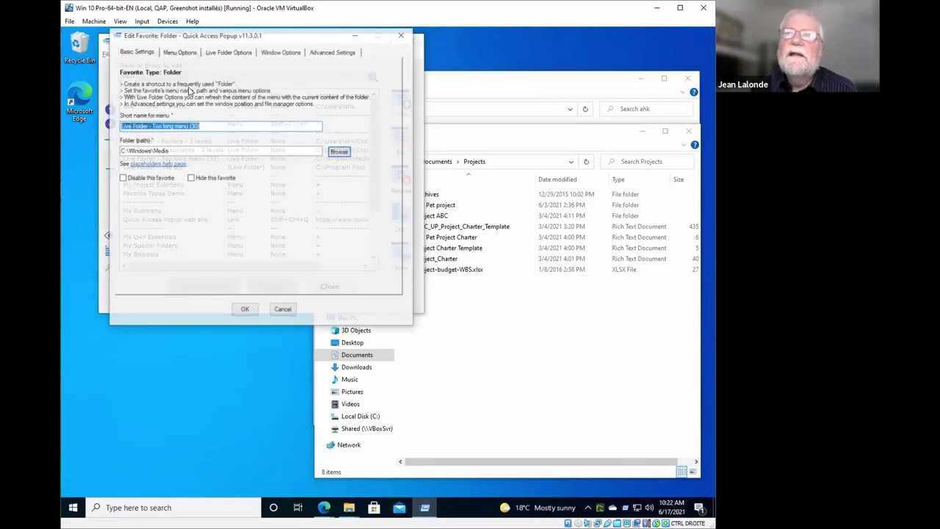
{"action": "left_click", "coordinate": [227, 52]}
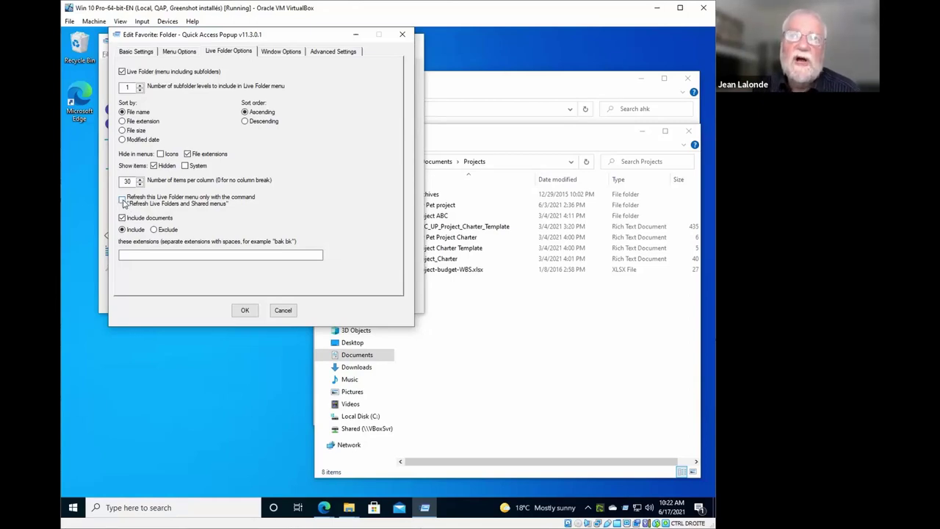
{"action": "left_click", "coordinate": [283, 310]}
{"action": "left_click", "coordinate": [155, 55]}
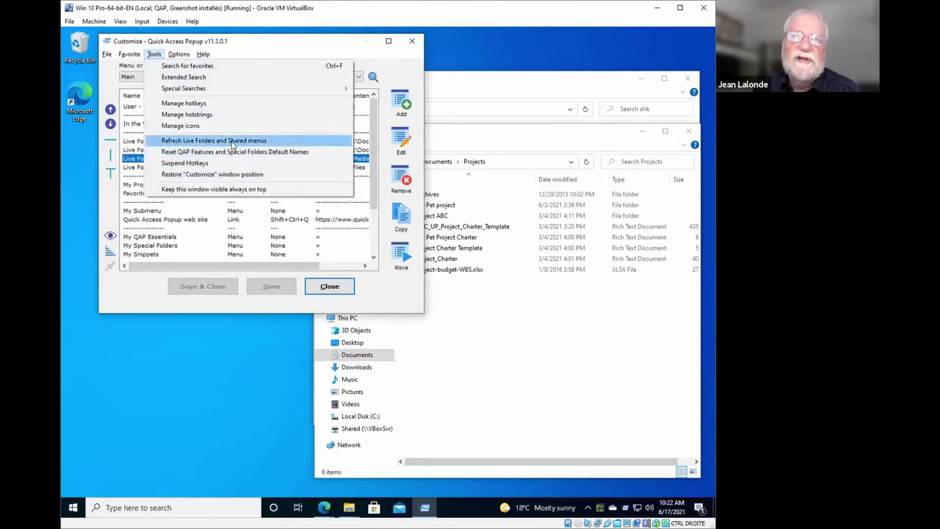
{"action": "left_click", "coordinate": [163, 51]}
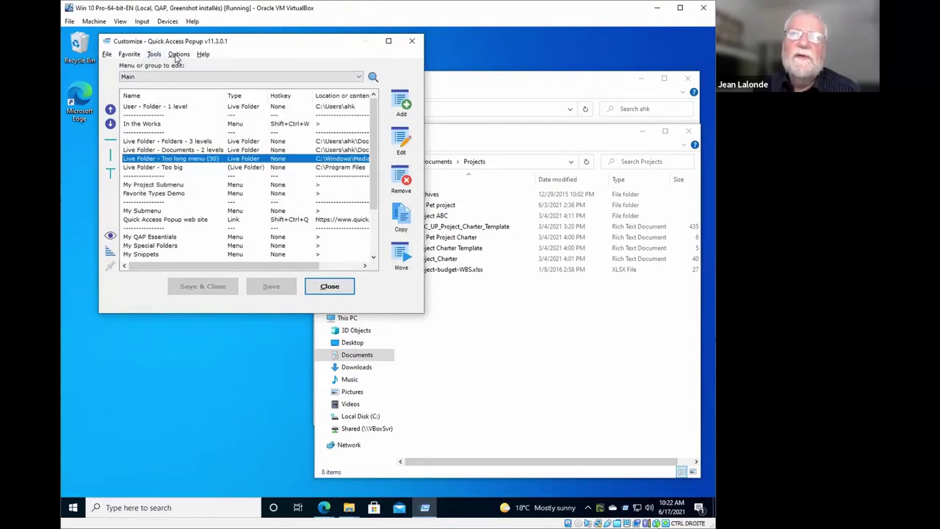
{"action": "left_click", "coordinate": [177, 54]}
{"action": "left_click", "coordinate": [178, 46]}
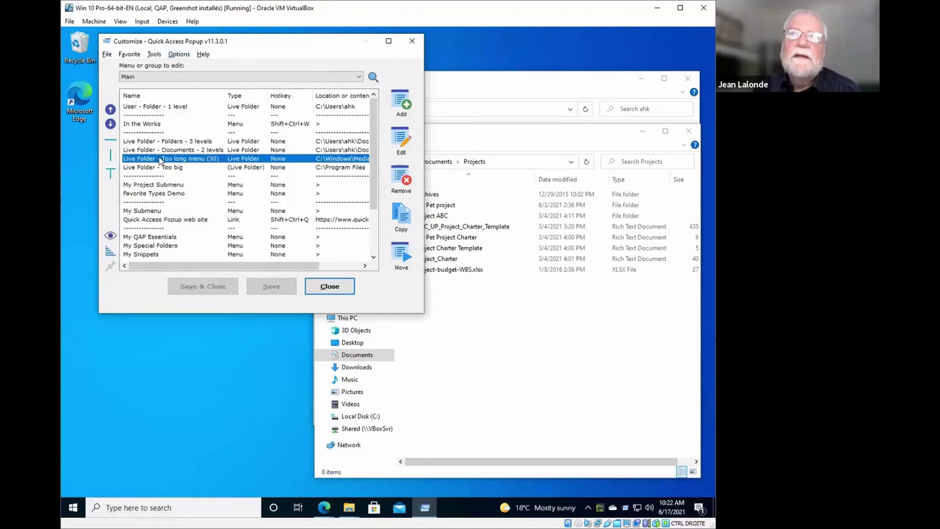
{"action": "double_click", "coordinate": [161, 162]}
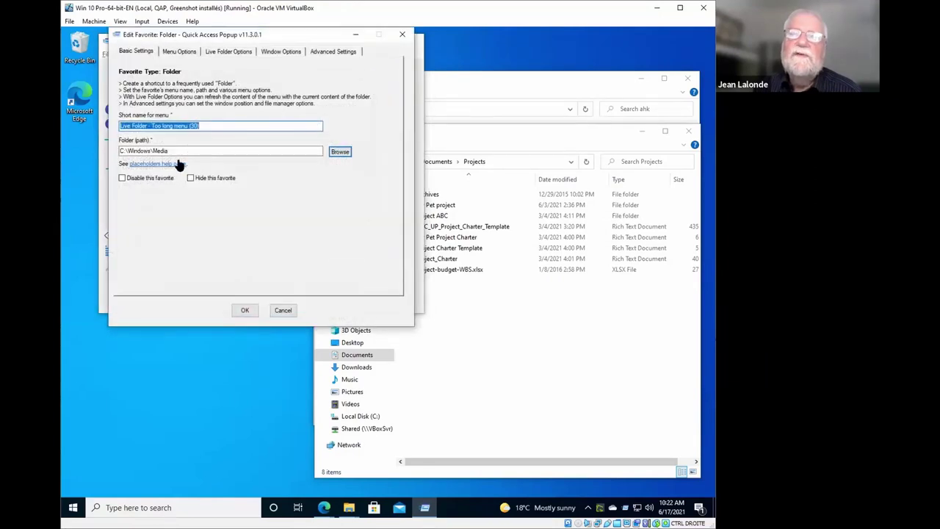
{"action": "left_click", "coordinate": [218, 51]}
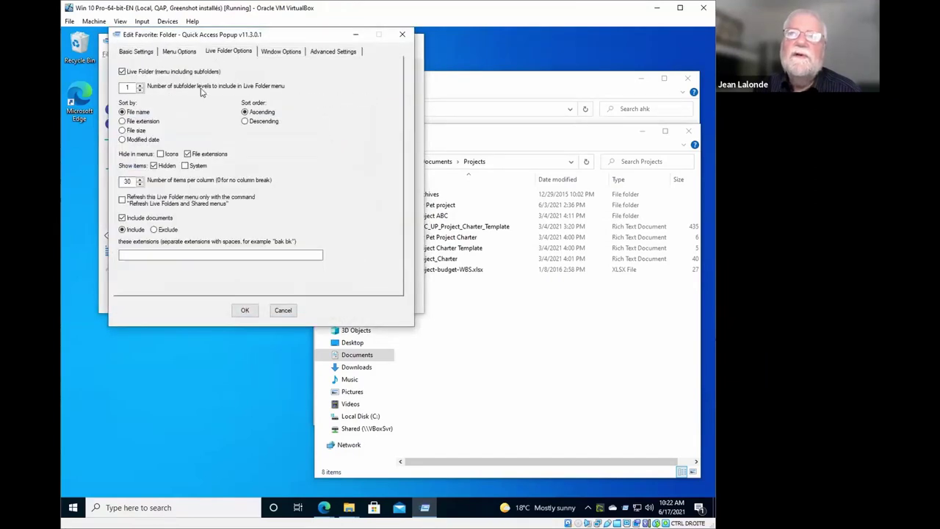
{"action": "left_click", "coordinate": [122, 218]}
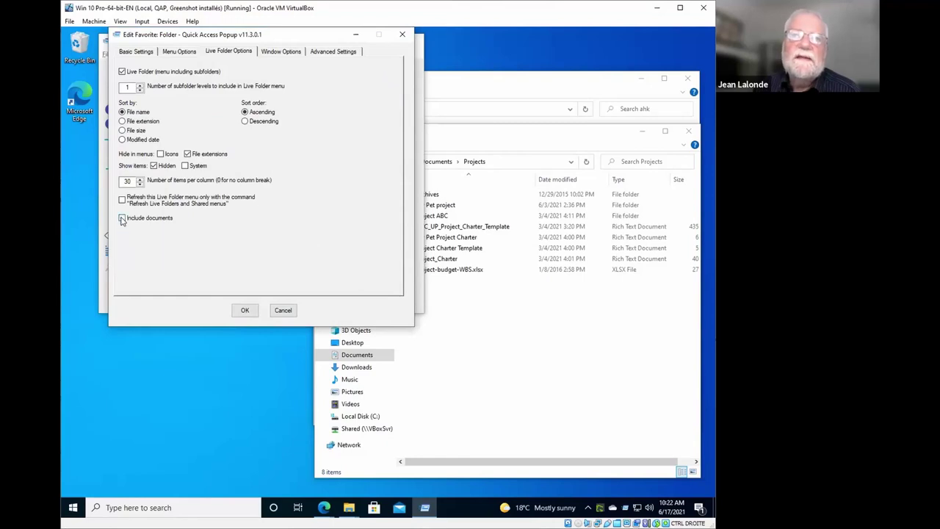
{"action": "left_click", "coordinate": [122, 218]}
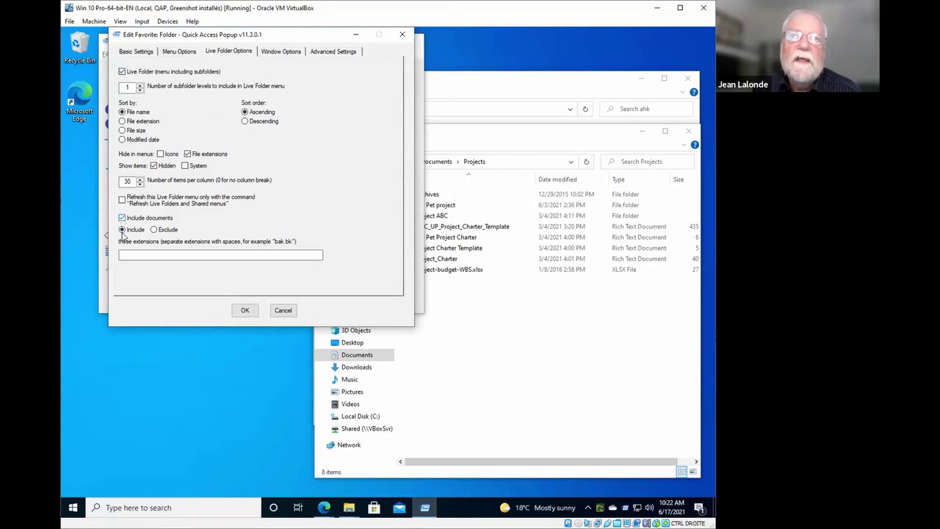
{"action": "left_click", "coordinate": [125, 255]}
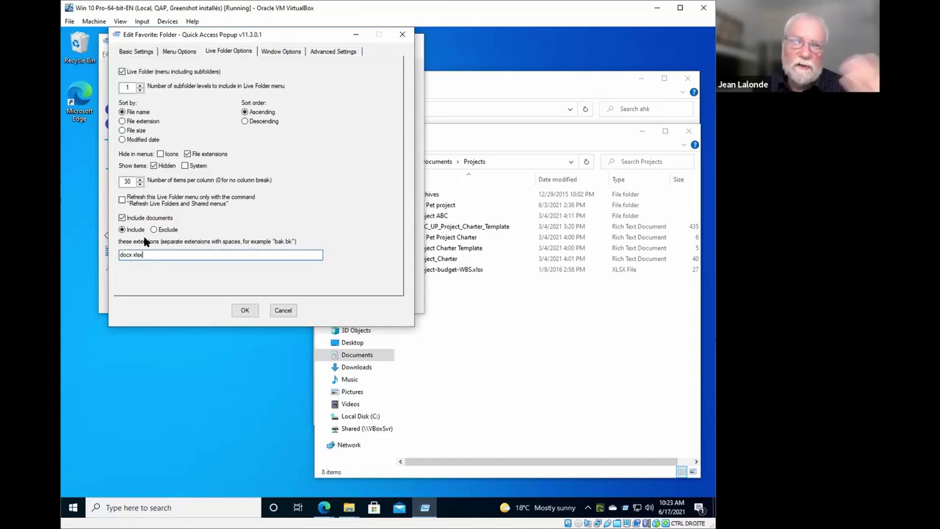
{"action": "left_click_drag", "start_coordinate": [144, 255], "coordinate": [62, 247]}
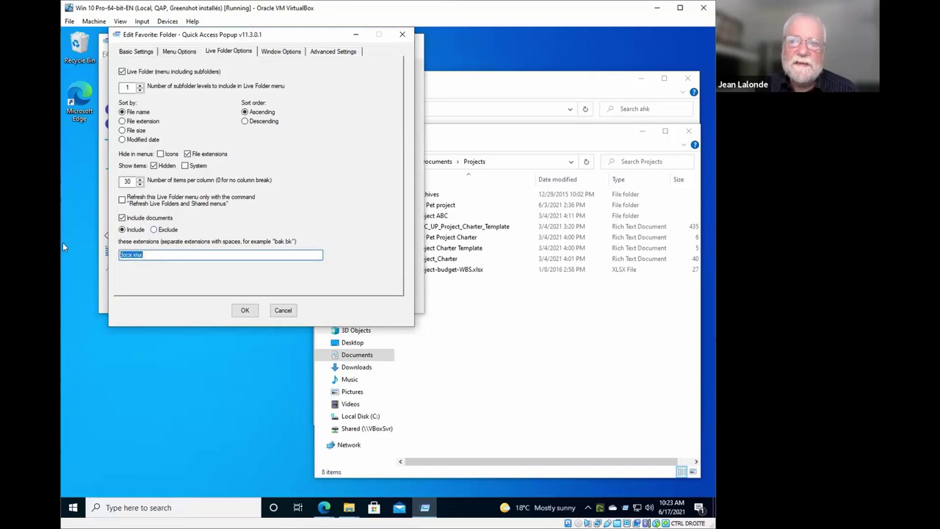
{"action": "type", "text": "mp3"}
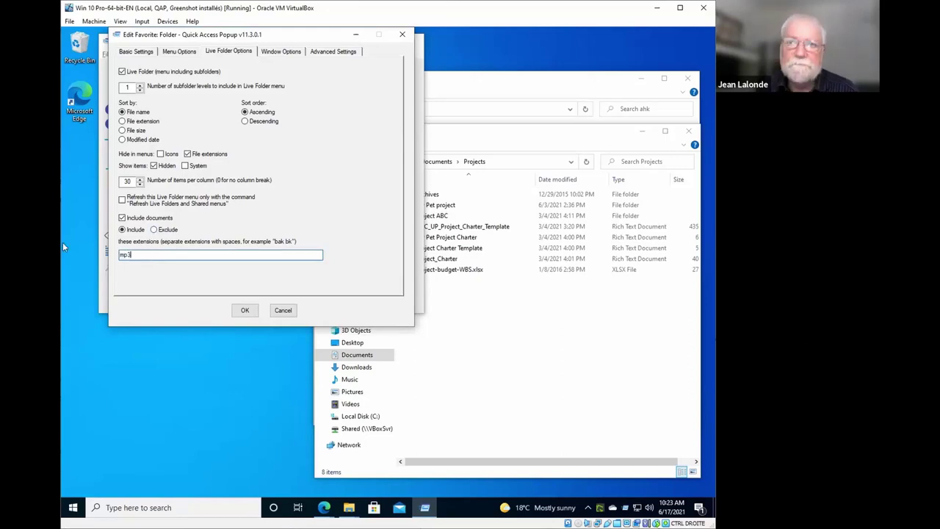
{"action": "left_click", "coordinate": [155, 231]}
{"action": "left_click", "coordinate": [141, 255]}
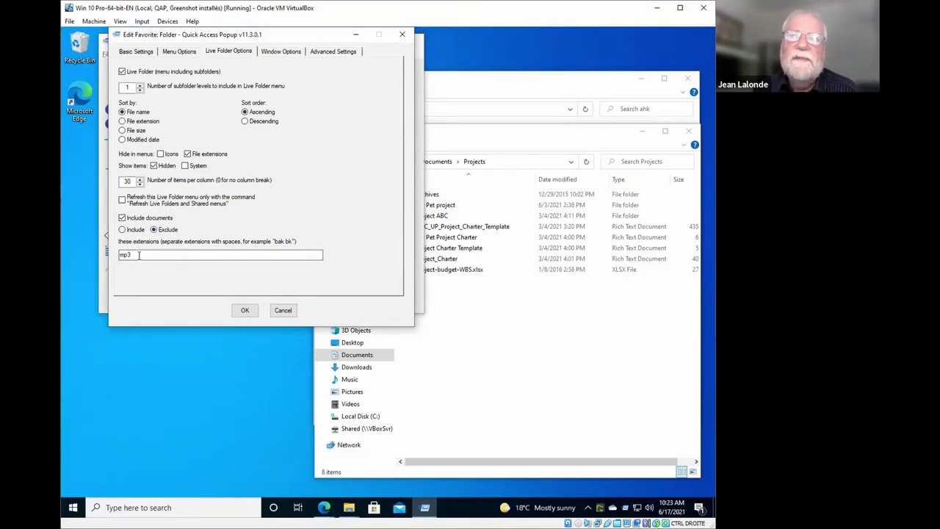
{"action": "double_click", "coordinate": [138, 255]}
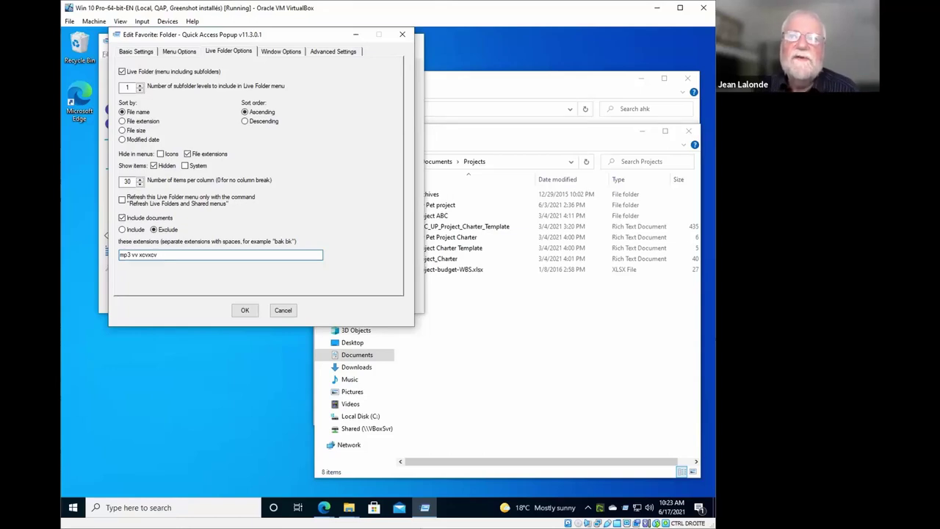
{"action": "left_click_drag", "start_coordinate": [122, 255], "coordinate": [224, 278]}
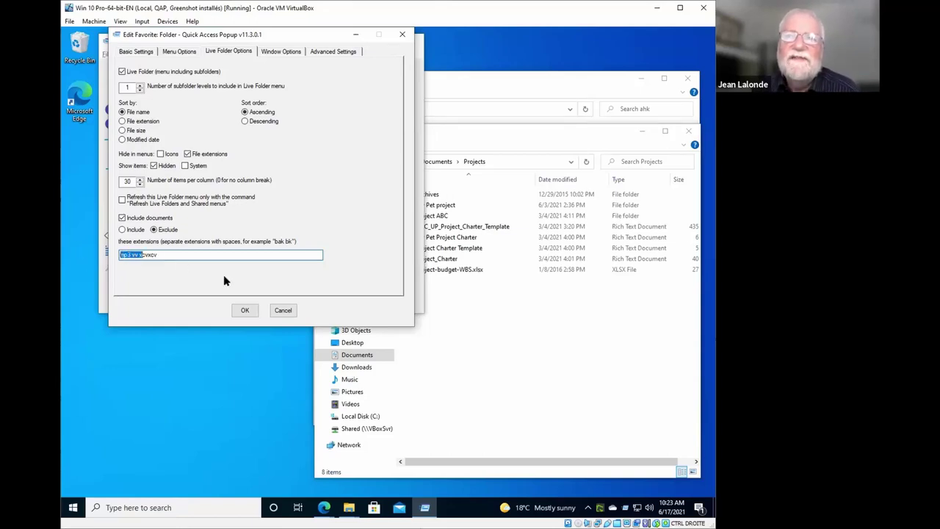
{"action": "left_click", "coordinate": [281, 312]}
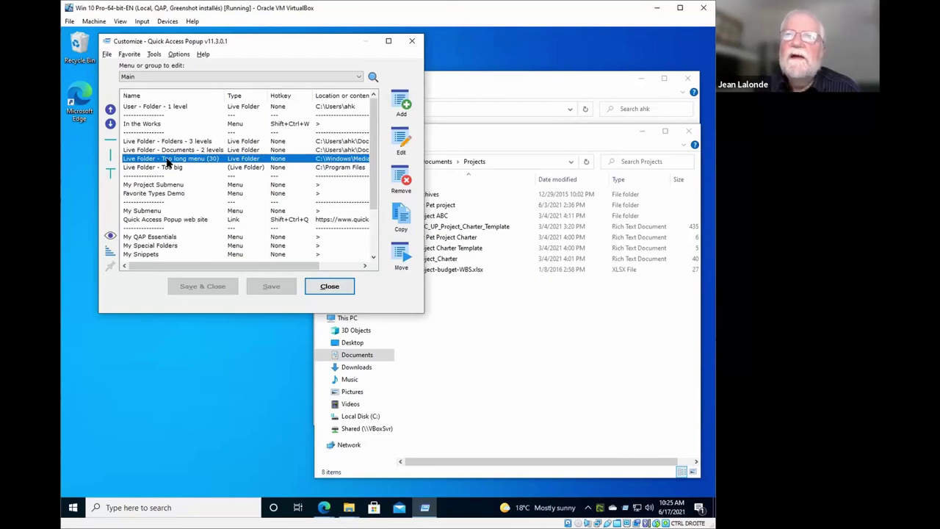
- Uncheck Disable this favorite for Live Folder - Too big (C:\Program Files) and reopen its Edit Favorite dialog
{"action": "left_click", "coordinate": [155, 168]}
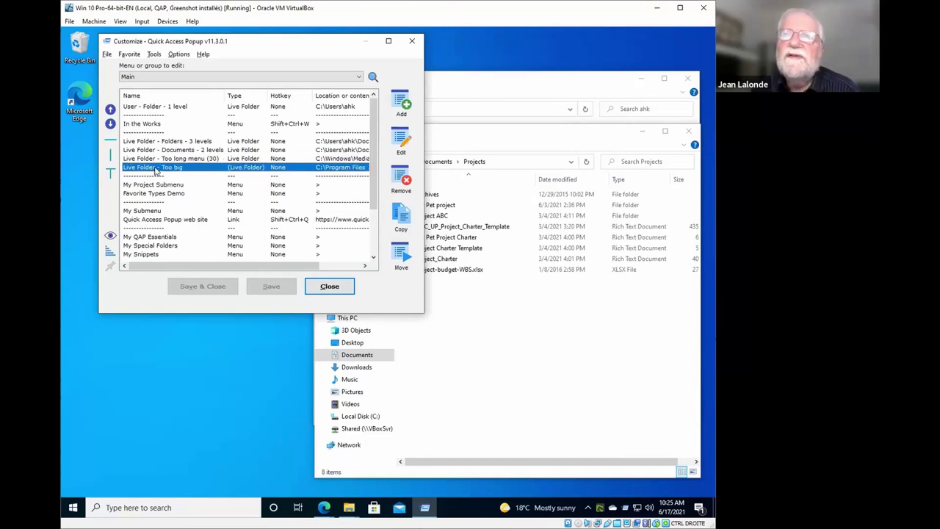
{"action": "double_click", "coordinate": [156, 168]}
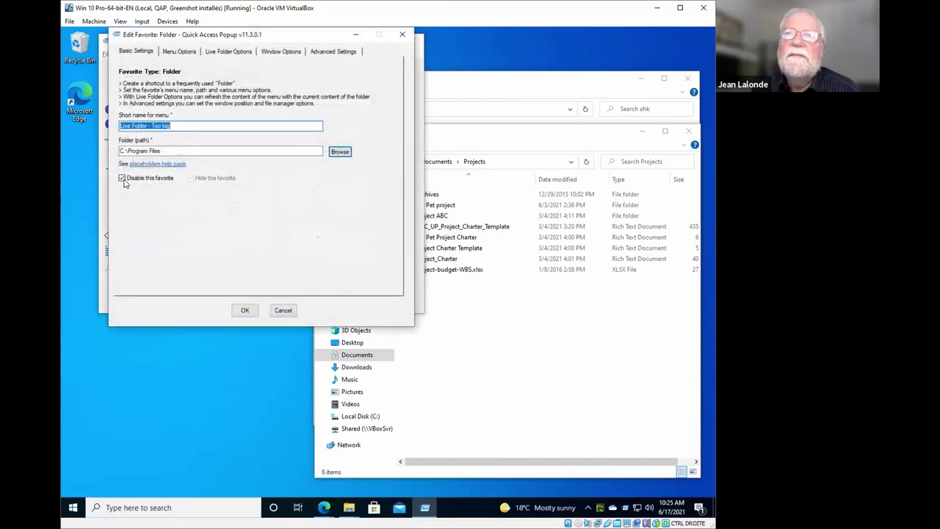
{"action": "left_click", "coordinate": [243, 311]}
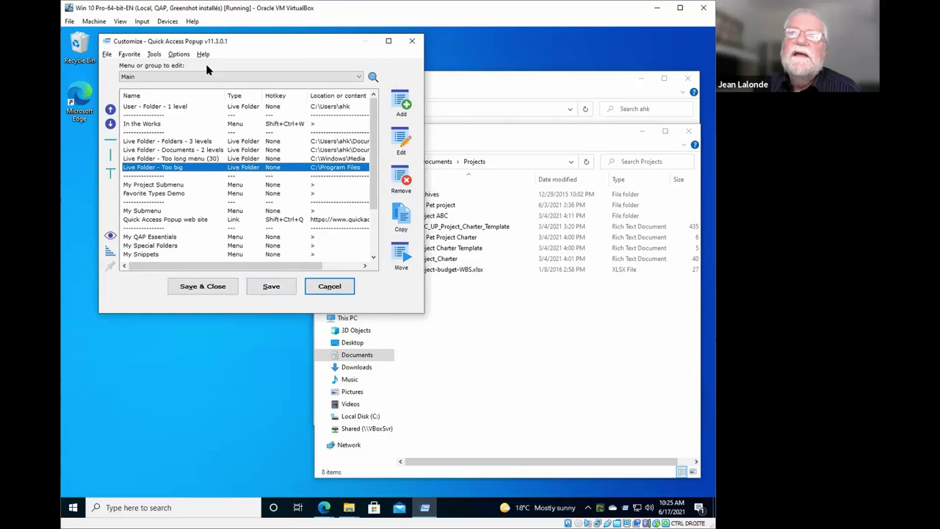
{"action": "key", "text": "Return"}
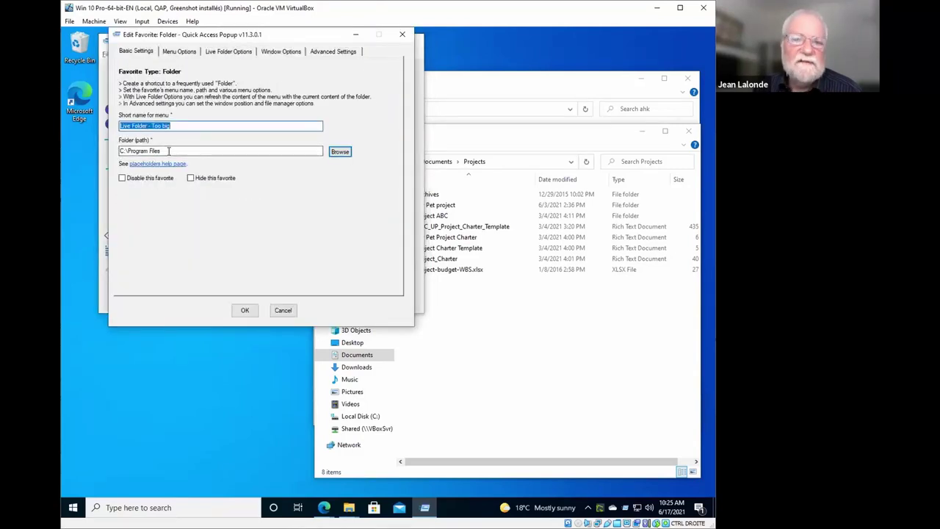
- Cancel Edit Favorite and dismiss the warning that live folders exceeded 500 items
{"action": "left_click", "coordinate": [282, 312]}
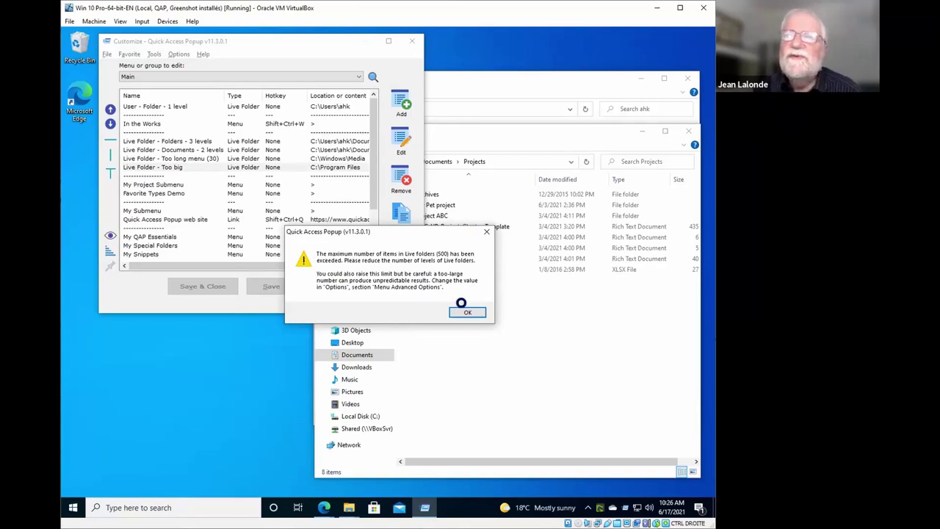
{"action": "left_click", "coordinate": [464, 312]}
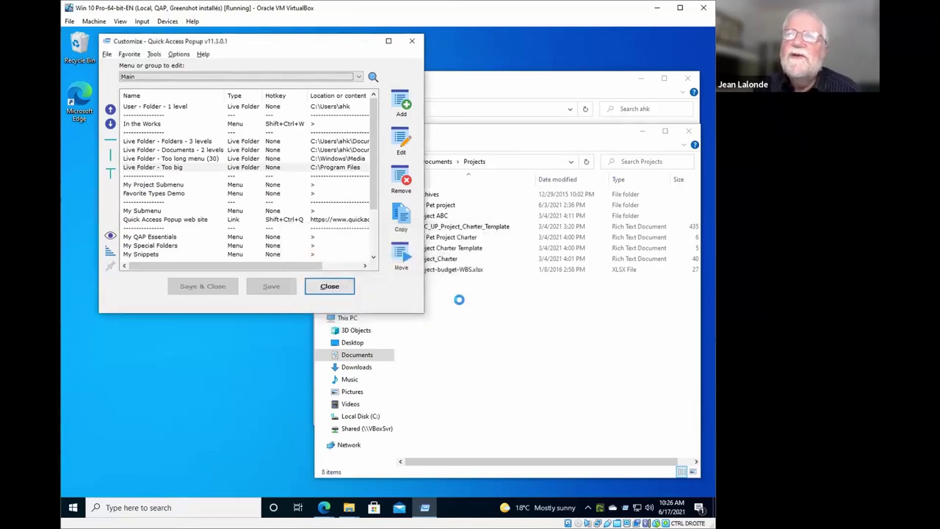
- Change 'Maximum number of items in Live folders' from 500 to 1000 in Menus Advanced Options and save
{"action": "left_click", "coordinate": [179, 56]}
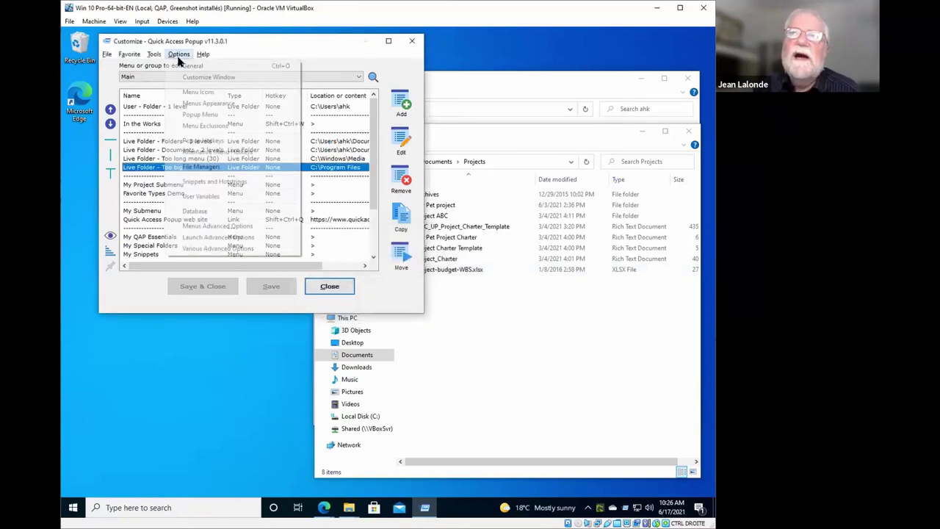
{"action": "left_click", "coordinate": [234, 226]}
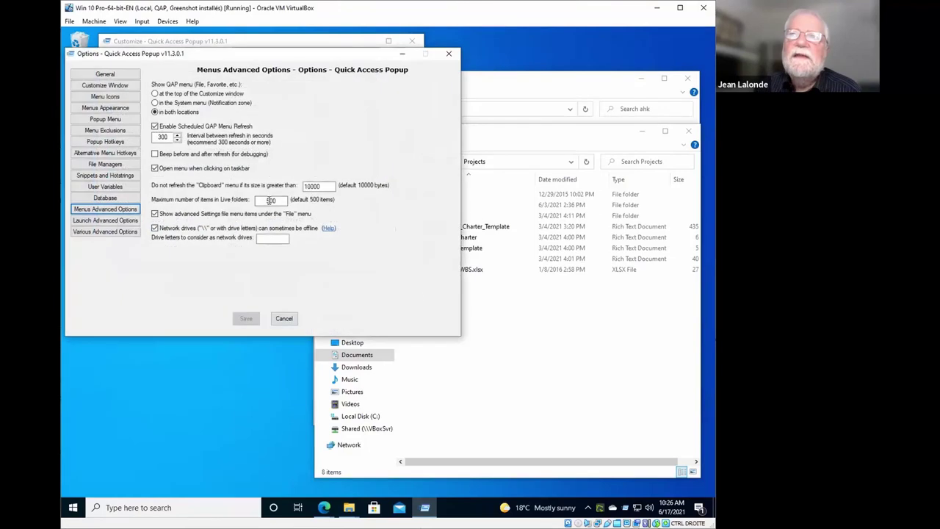
{"action": "double_click", "coordinate": [258, 200]}
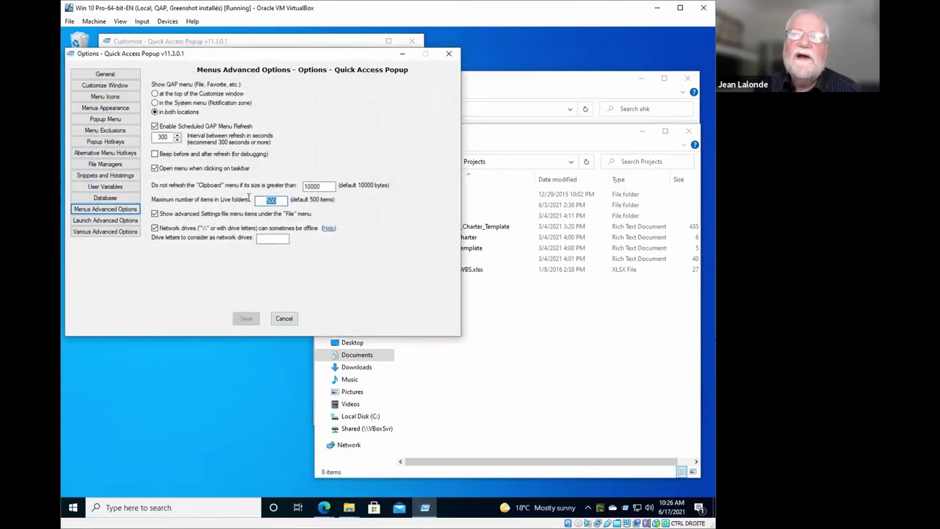
{"action": "type", "text": "1000"}
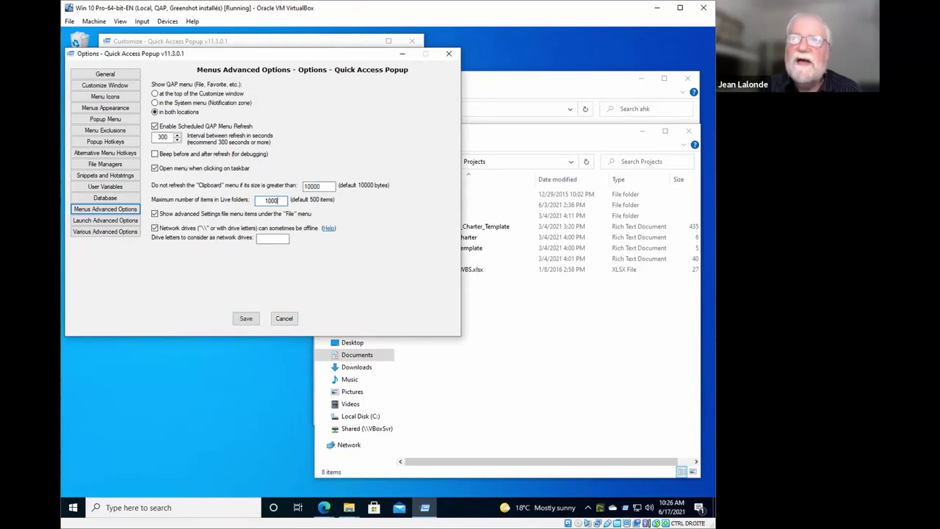
{"action": "left_click", "coordinate": [248, 318]}
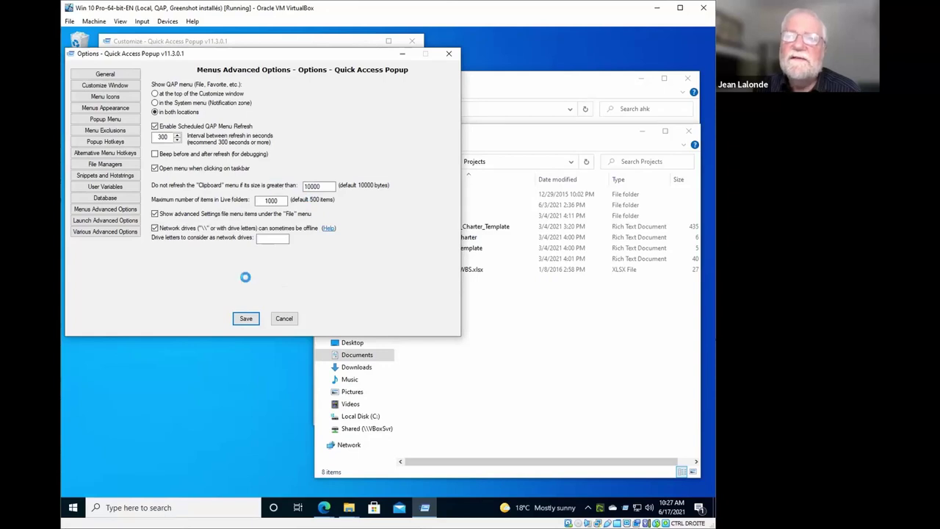
{"action": "left_click", "coordinate": [271, 204]}
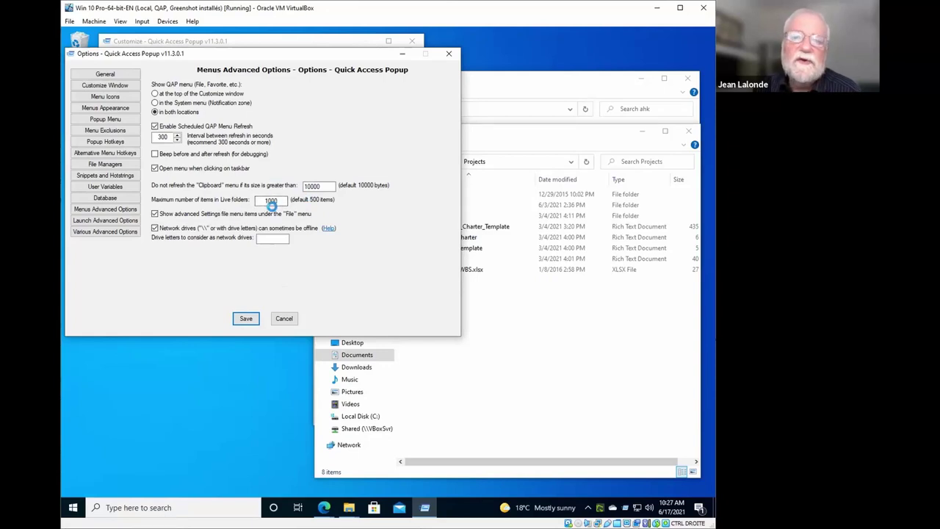
{"action": "key", "text": "Return"}
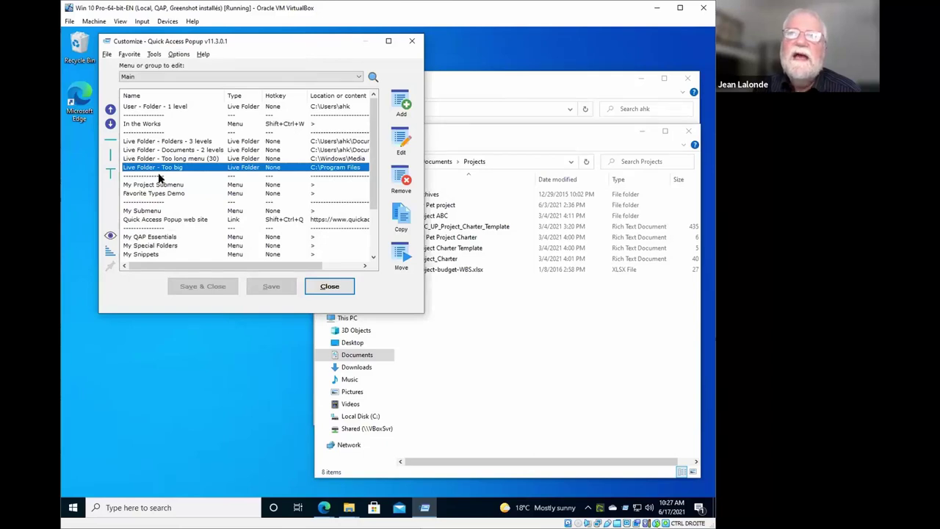
{"action": "middle_click", "coordinate": [121, 47]}
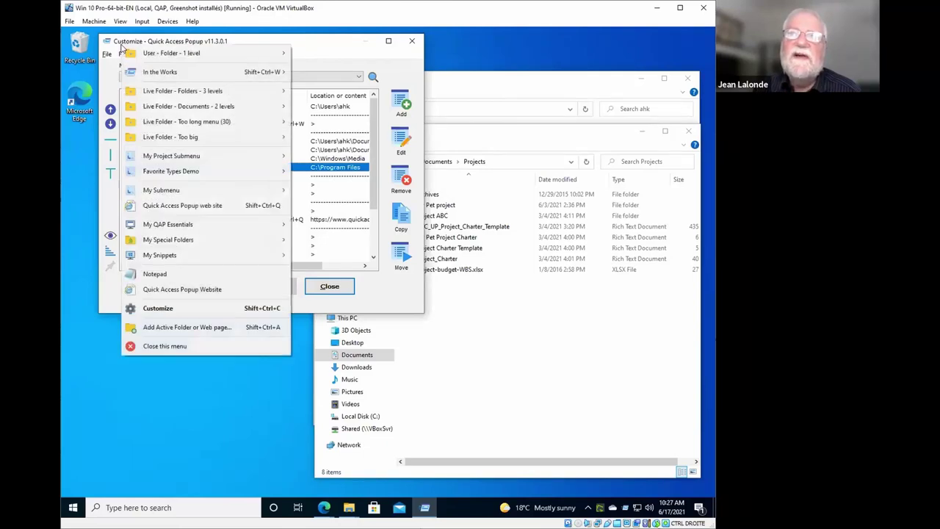
{"action": "mouse_move", "coordinate": [224, 138]}
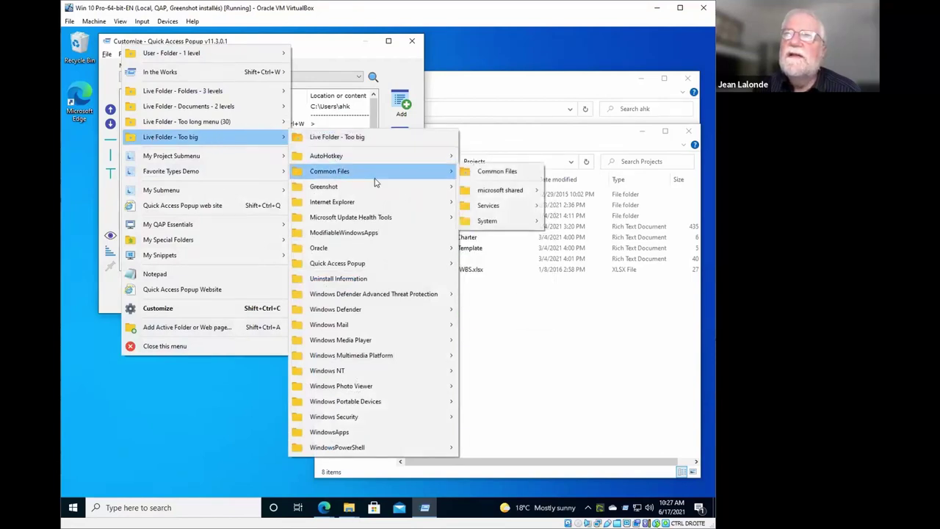
{"action": "mouse_move", "coordinate": [378, 186]}
{"action": "mouse_move", "coordinate": [504, 192]}
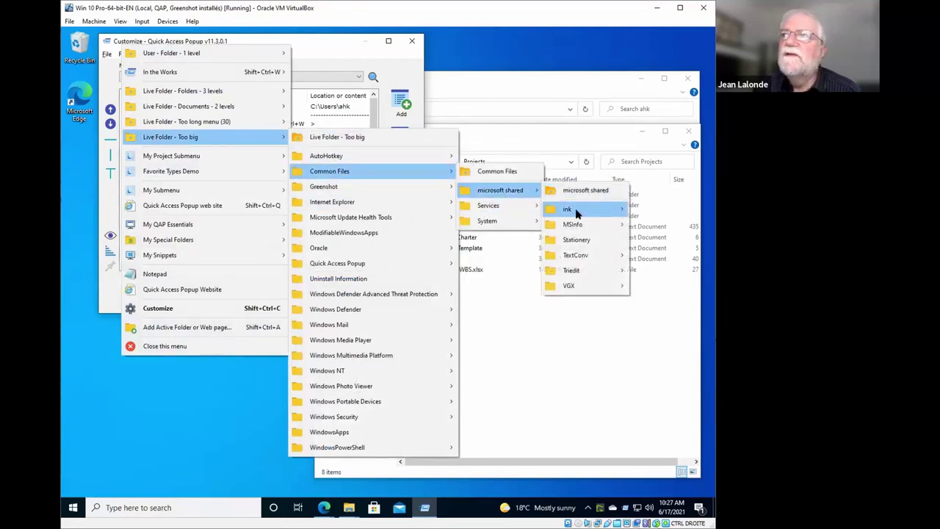
{"action": "mouse_move", "coordinate": [577, 213]}
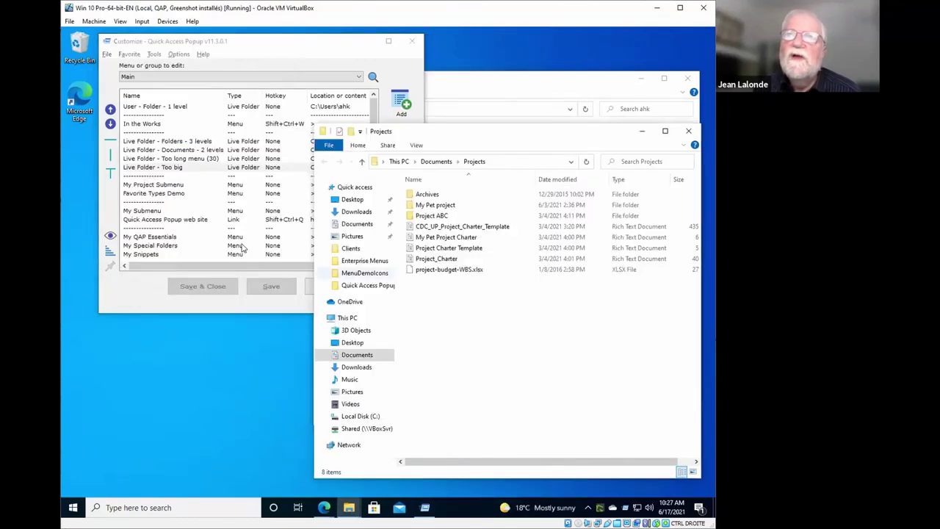
{"action": "left_click", "coordinate": [582, 325]}
{"action": "left_click", "coordinate": [142, 169]}
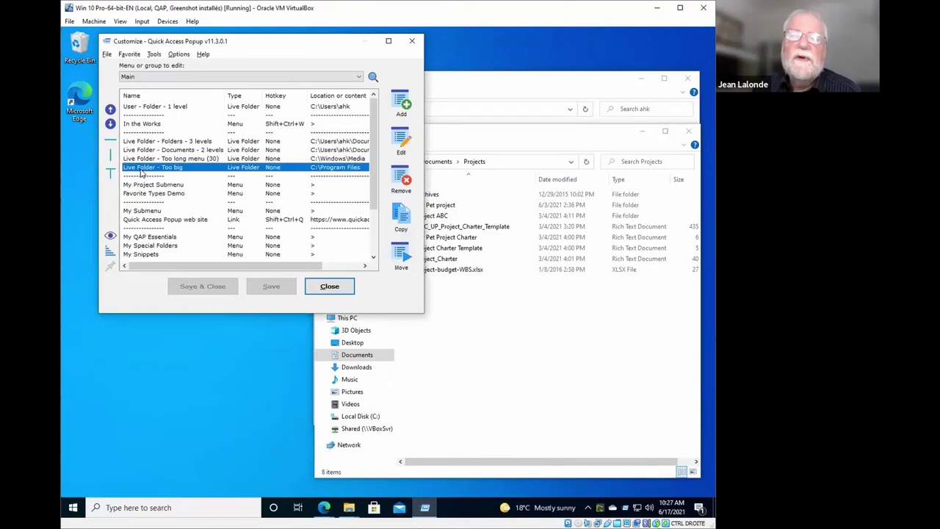
{"action": "left_click", "coordinate": [178, 54]}
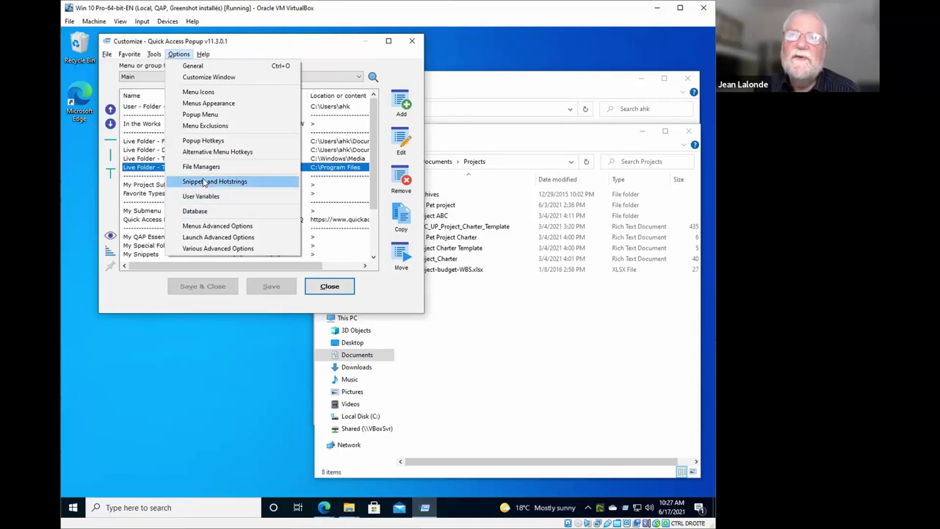
{"action": "left_click", "coordinate": [205, 228]}
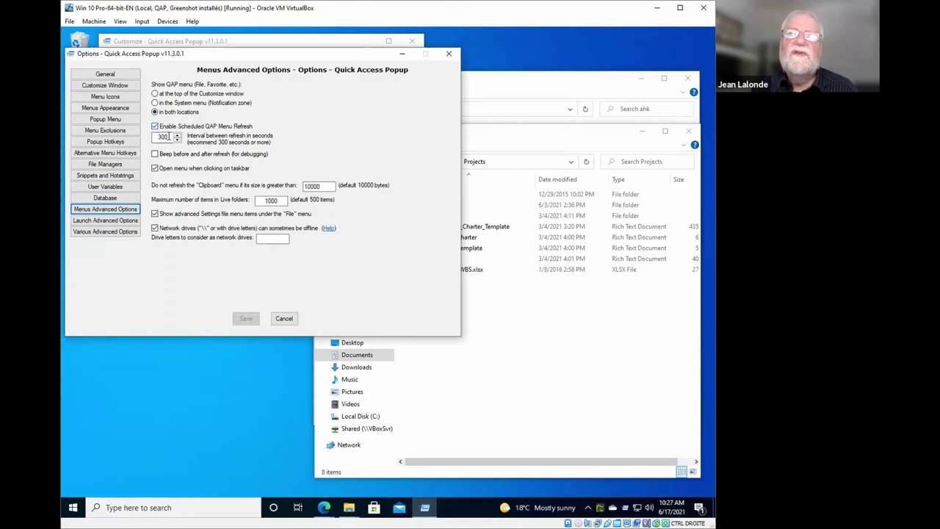
{"action": "double_click", "coordinate": [166, 136]}
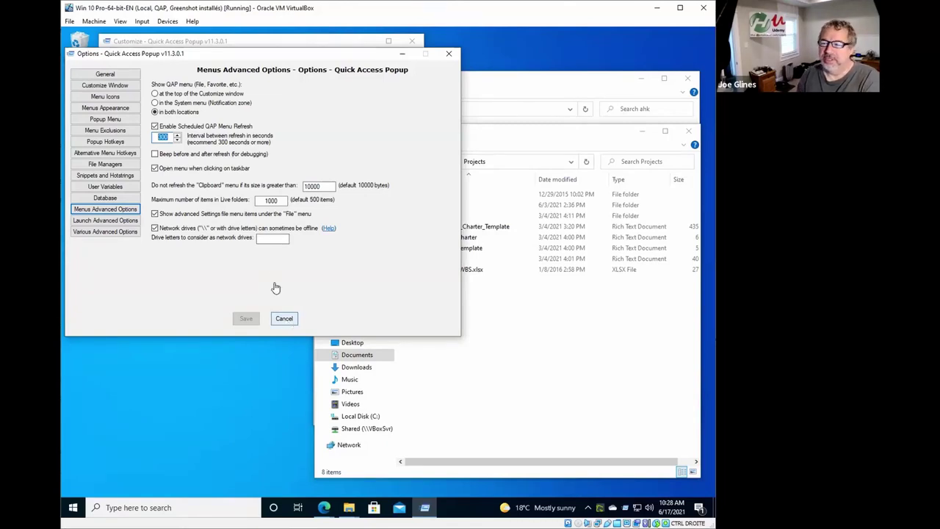
{"action": "key", "text": "Escape"}
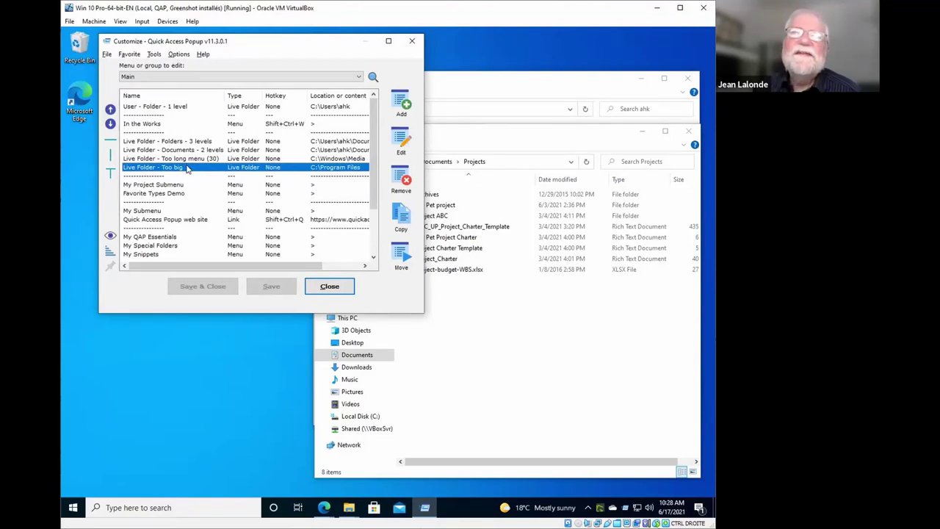
- Bring File Explorer forward and open the My Pet project folder in Documents > Projects
{"action": "left_click", "coordinate": [156, 107]}
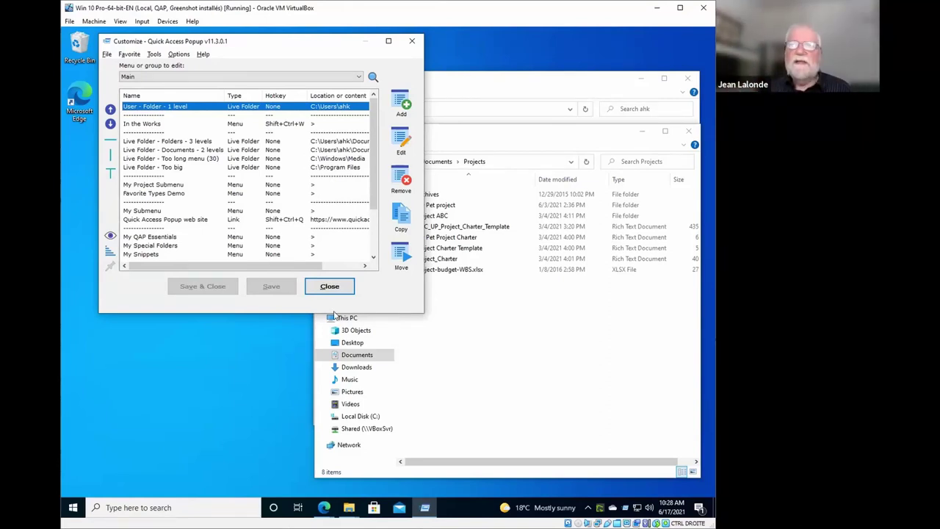
{"action": "left_click", "coordinate": [635, 395]}
{"action": "left_click", "coordinate": [415, 195]}
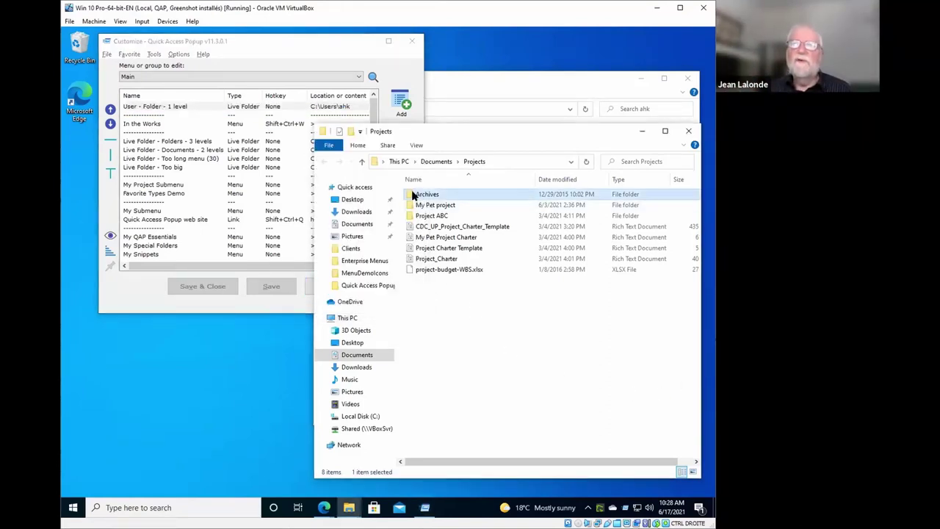
{"action": "double_click", "coordinate": [422, 205]}
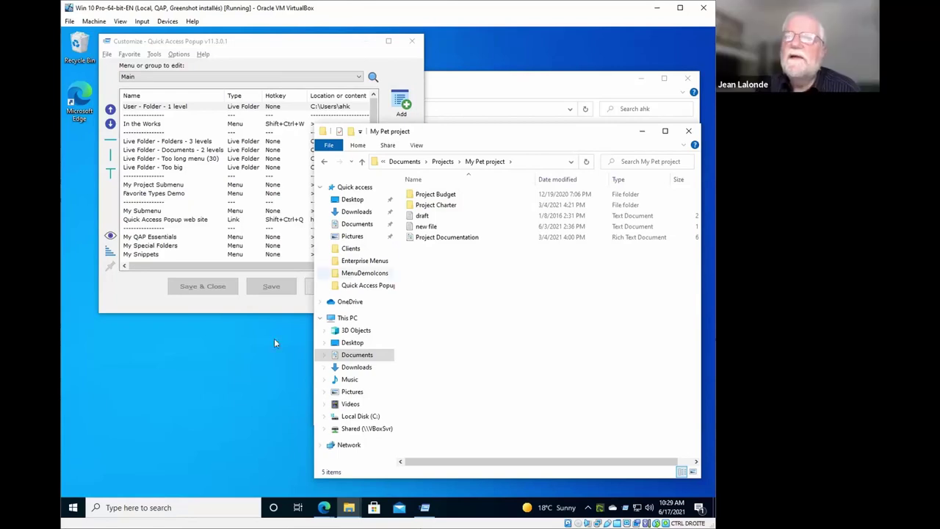
- Launch Notepad from the Quick Access Popup menu, type 'abcdefghij', and start Save As
{"action": "middle_click", "coordinate": [188, 157]}
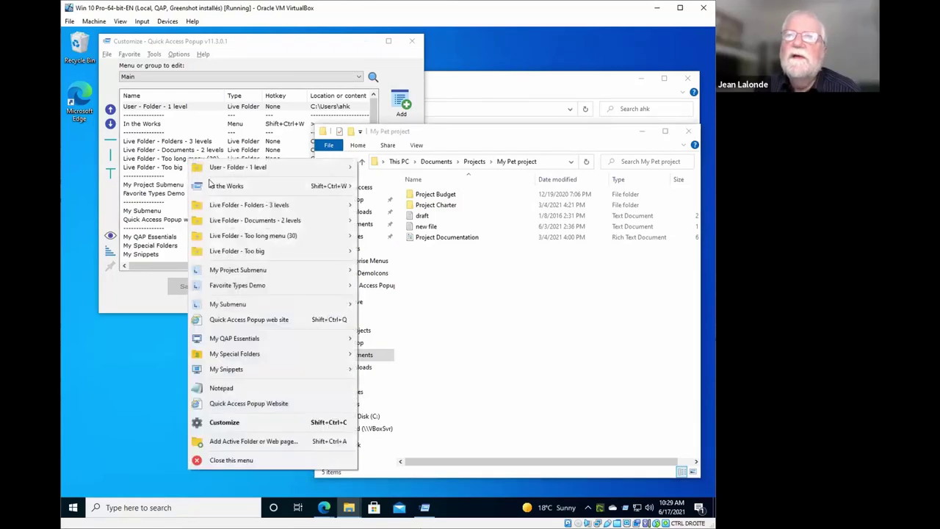
{"action": "left_click", "coordinate": [226, 390]}
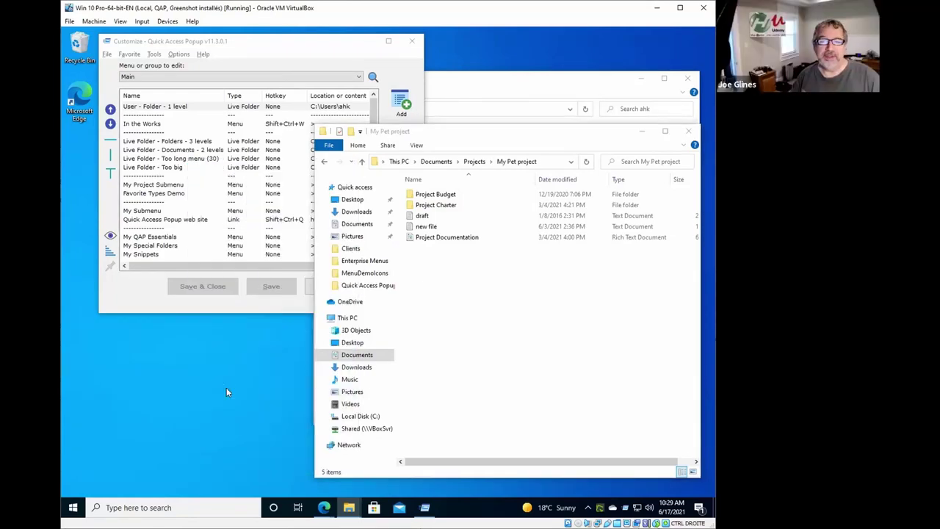
{"action": "type", "text": "abcdefghij"}
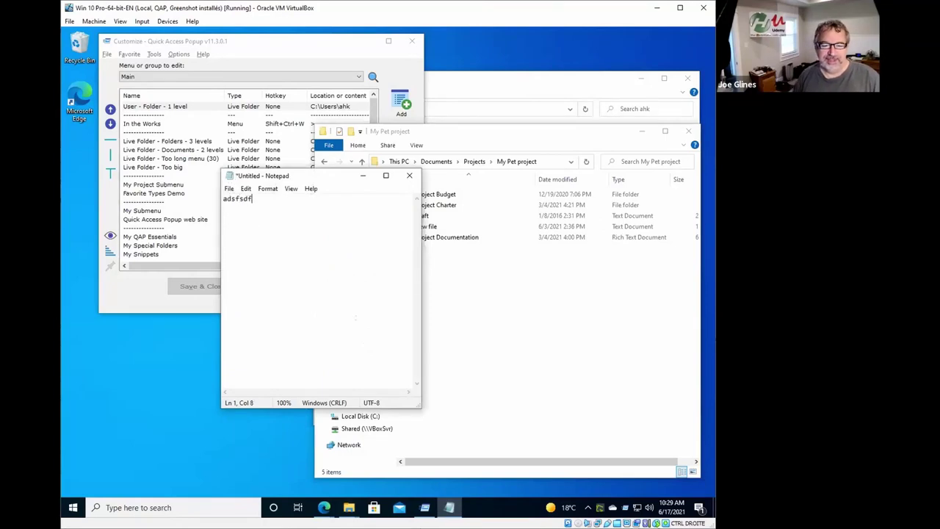
{"action": "left_click", "coordinate": [230, 188]}
{"action": "left_click", "coordinate": [242, 246]}
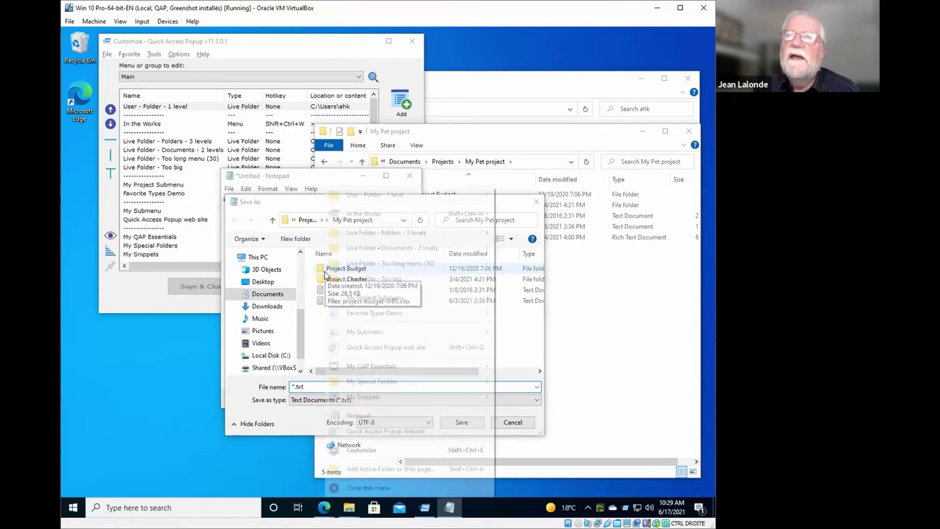
- Point Save As to Clients > ABC Inc > Status Reports via Live Folder - Folders - 3 levels, name it 'test'
{"action": "middle_click", "coordinate": [326, 273]}
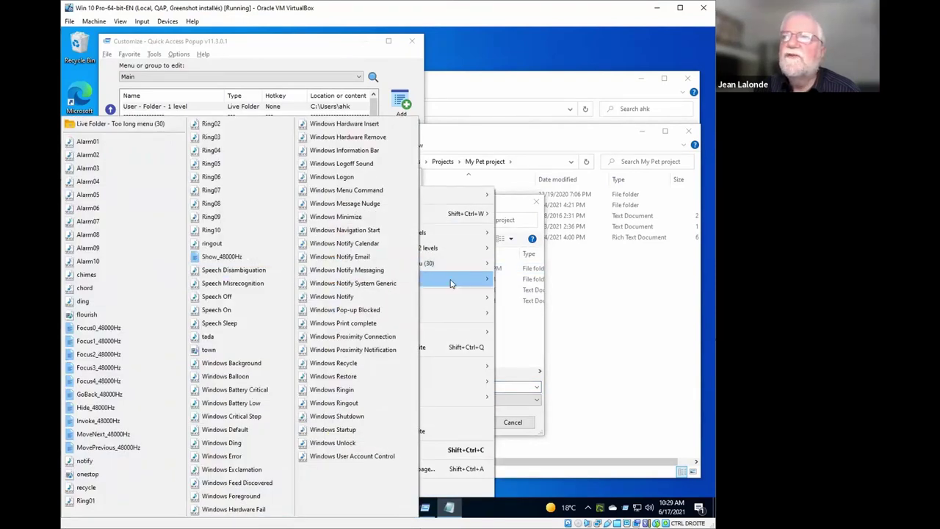
{"action": "mouse_move", "coordinate": [450, 280]}
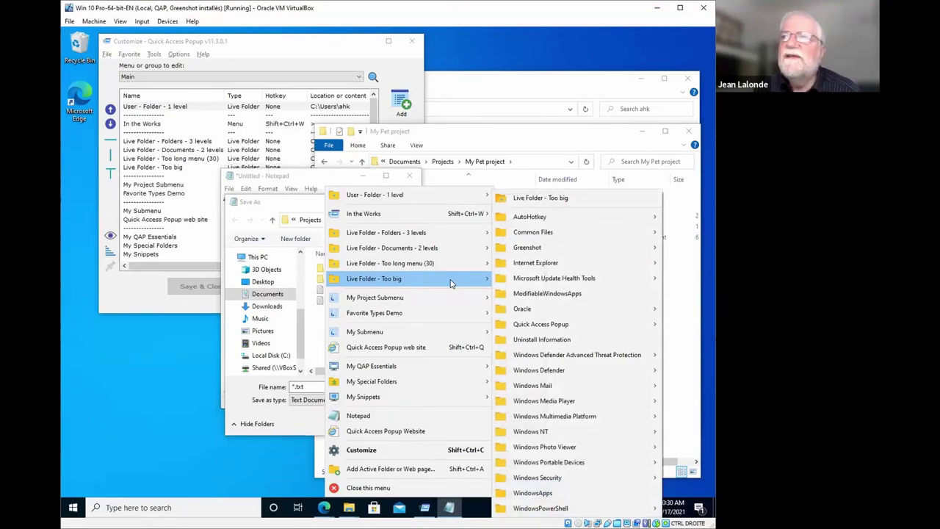
{"action": "mouse_move", "coordinate": [404, 233]}
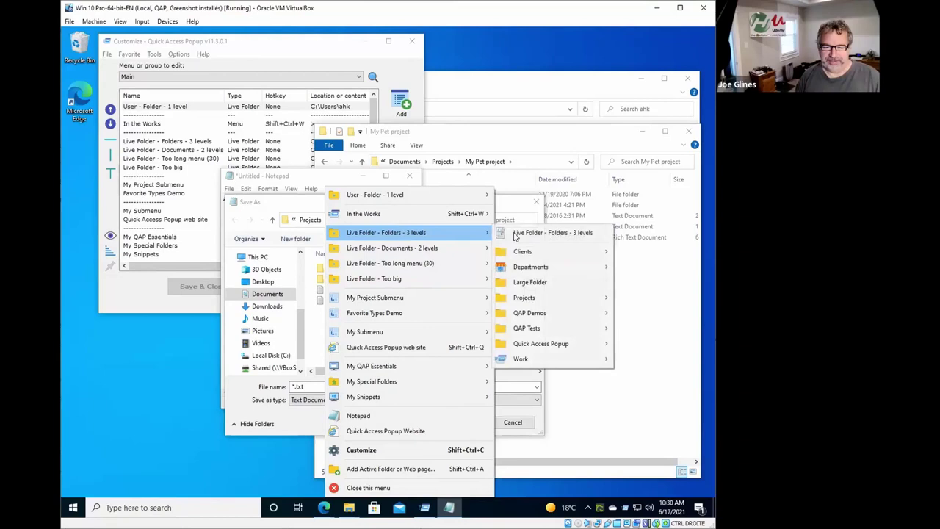
{"action": "mouse_move", "coordinate": [522, 251]}
{"action": "mouse_move", "coordinate": [644, 277]}
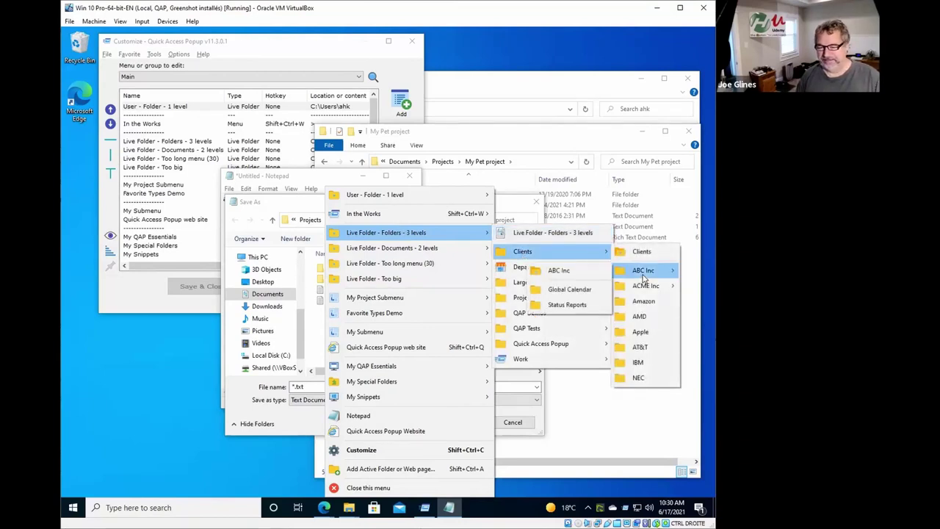
{"action": "left_click", "coordinate": [566, 304]}
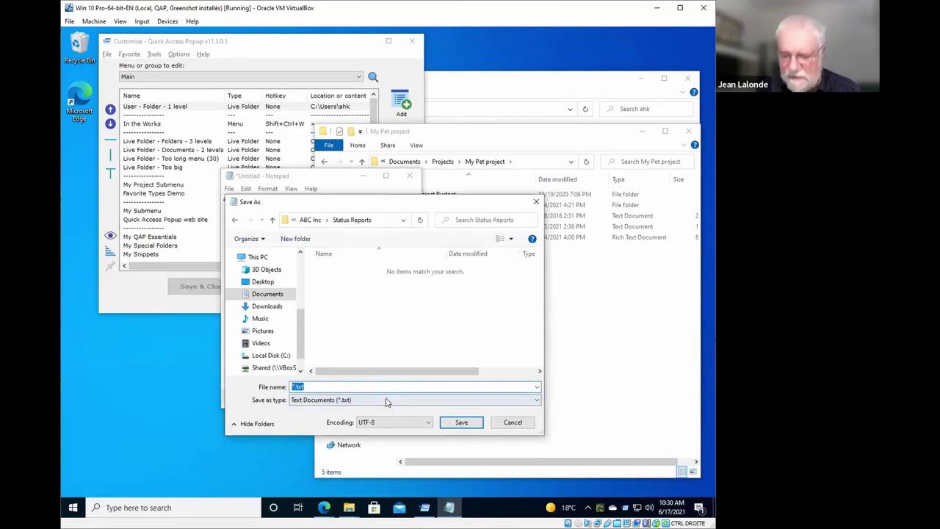
{"action": "type", "text": "test"}
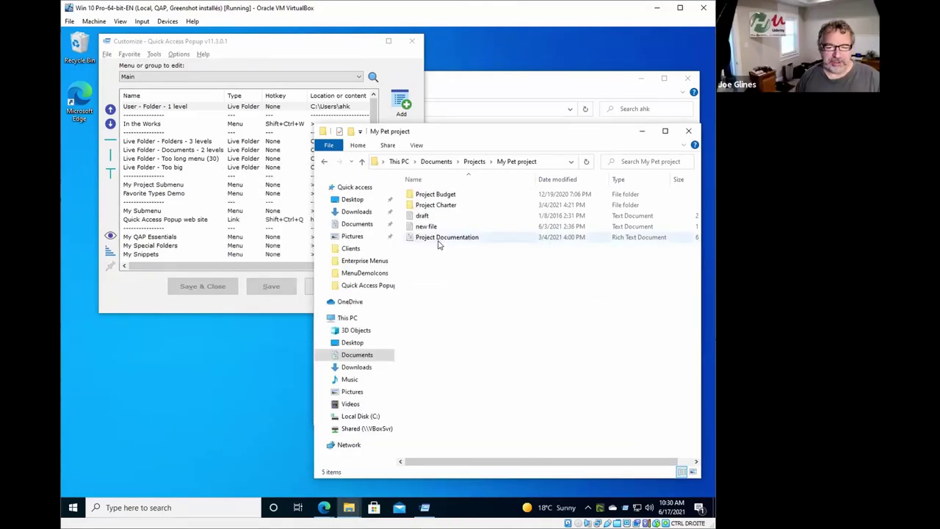